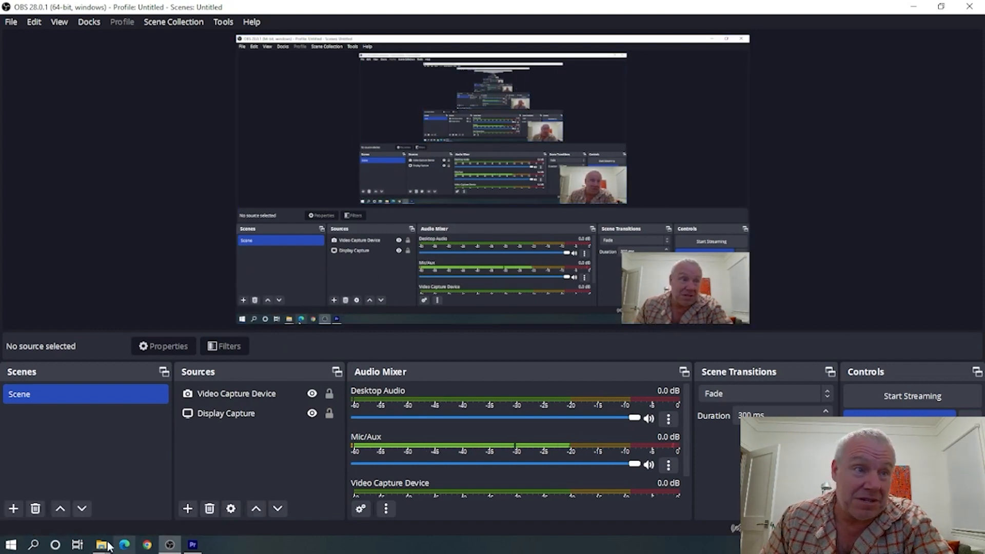
Open VID_20220905_160735_00_002 from the Insta360OneRSEditingVideo folder in Insta360 Studio and decline importing files from the detected storage device
{"action": "mouse_move", "coordinate": [101, 543]}
{"action": "left_click", "coordinate": [80, 510]}
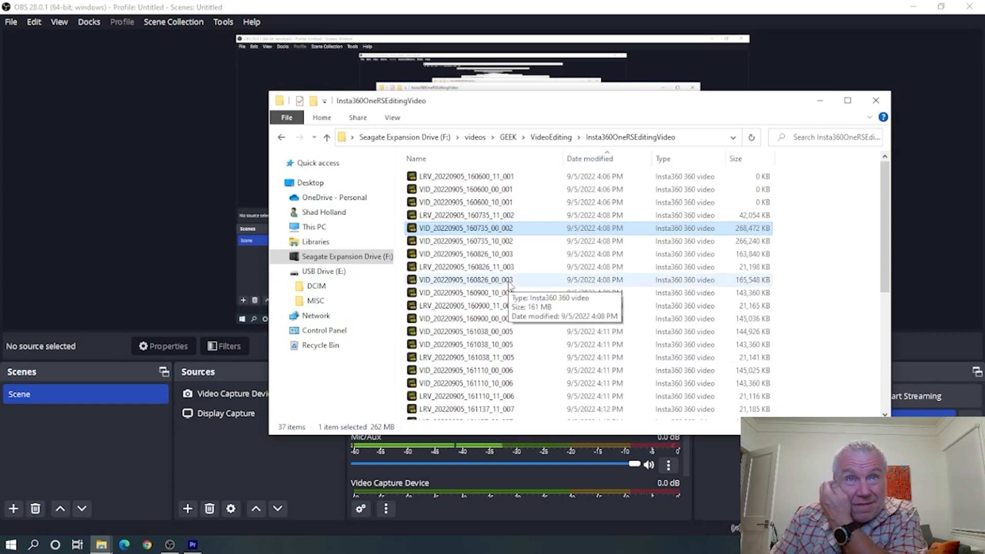
{"action": "scroll", "coordinate": [508, 256], "scroll_direction": "down", "scroll_amount": 6}
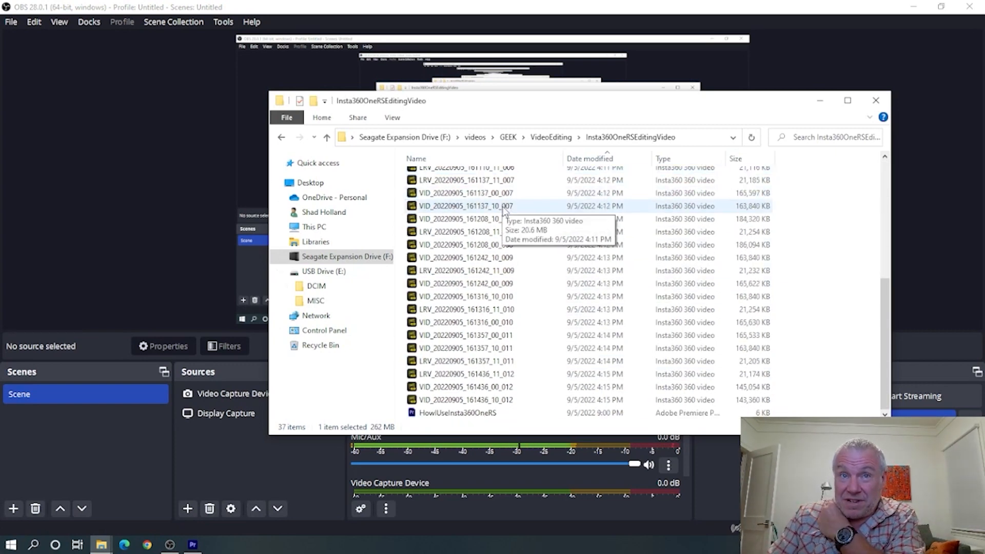
{"action": "scroll", "coordinate": [505, 210], "scroll_direction": "up", "scroll_amount": 6}
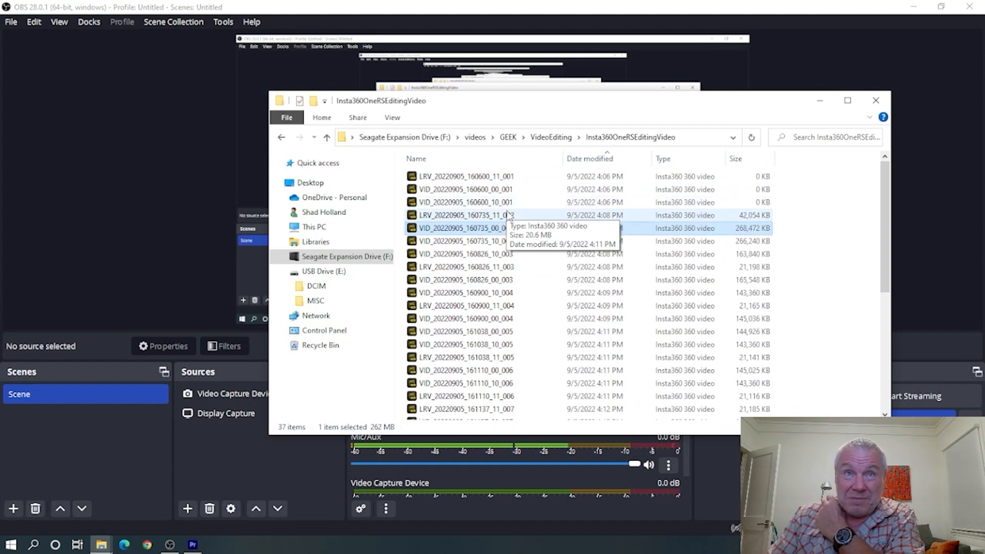
{"action": "left_click", "coordinate": [474, 245]}
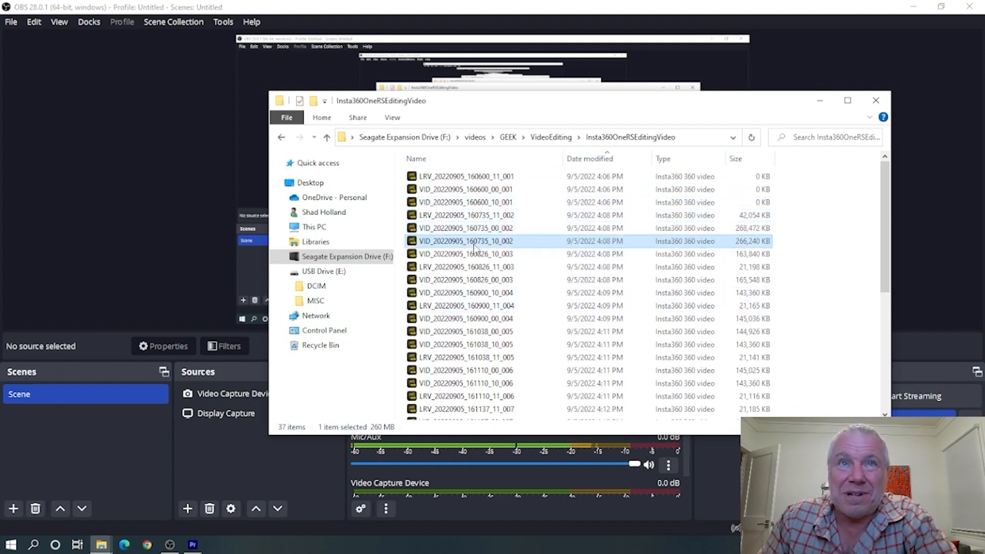
{"action": "left_click", "coordinate": [466, 229]}
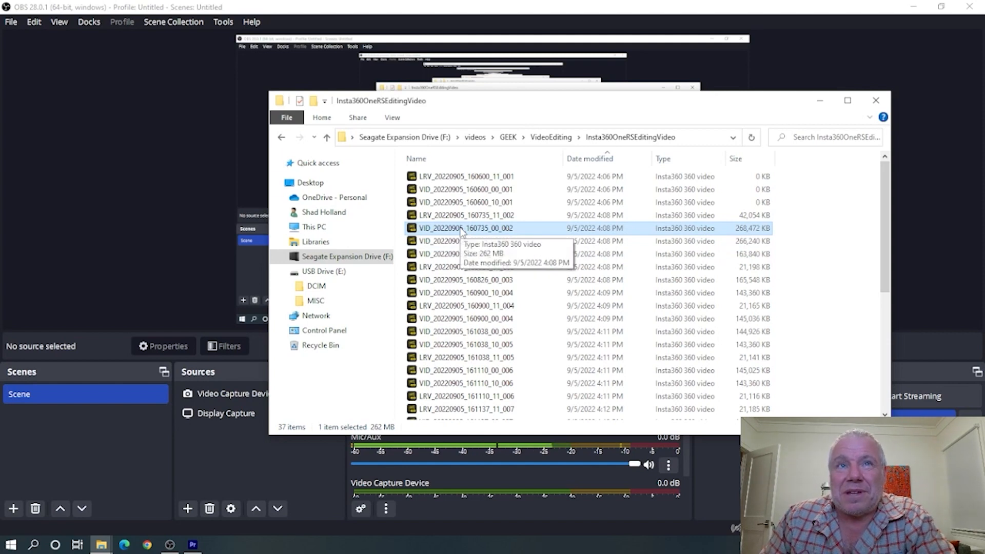
{"action": "double_click", "coordinate": [460, 232]}
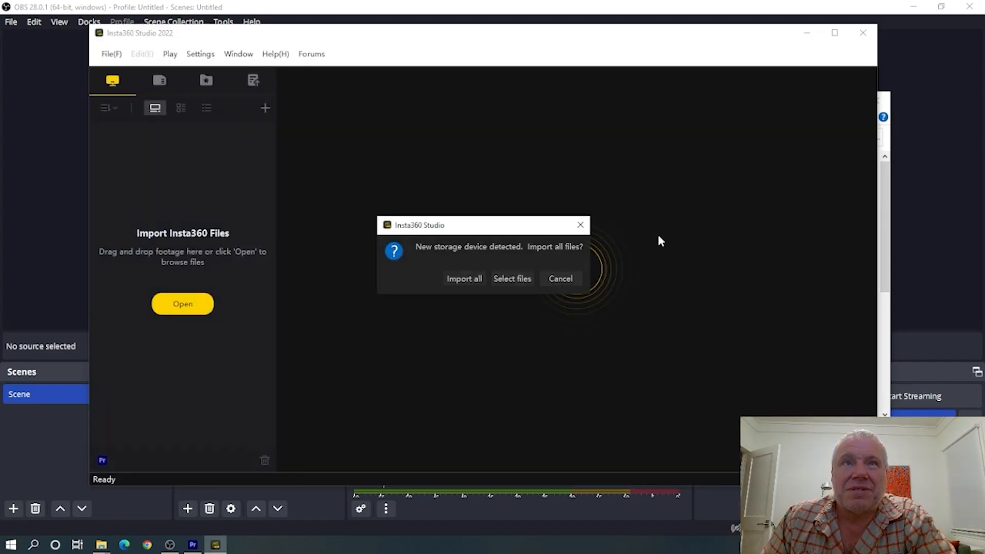
{"action": "left_click", "coordinate": [559, 279]}
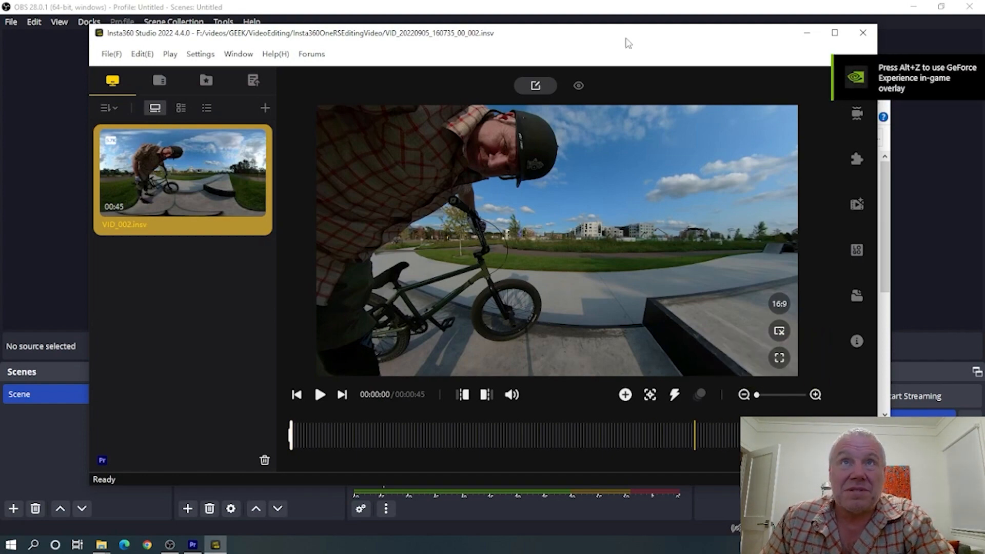
Move the Insta360 Studio window into the corner of the screen and minimize OBS and both File Explorer windows
{"action": "left_click_drag", "start_coordinate": [628, 47], "coordinate": [544, 25]}
{"action": "left_click", "coordinate": [913, 8]}
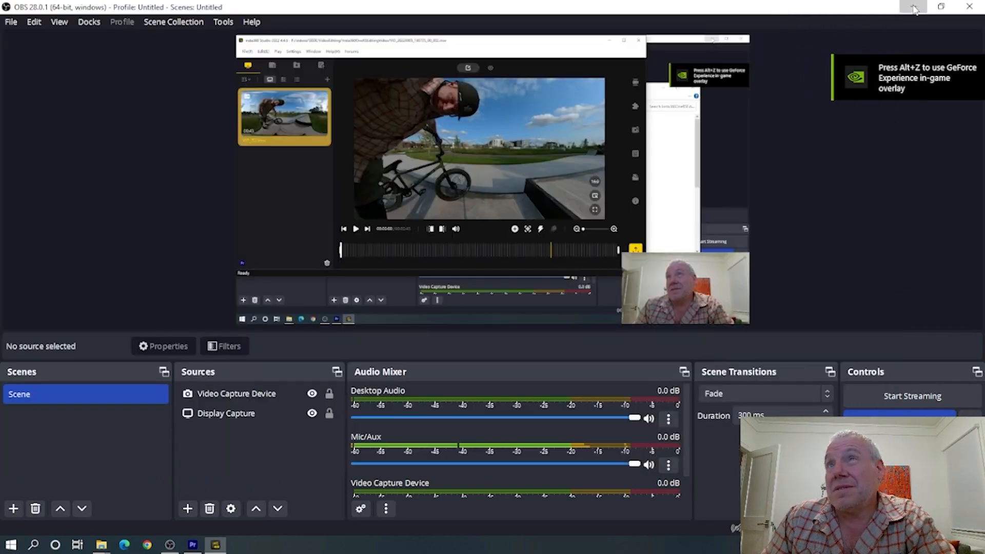
{"action": "left_click", "coordinate": [915, 9]}
{"action": "left_click", "coordinate": [913, 8]}
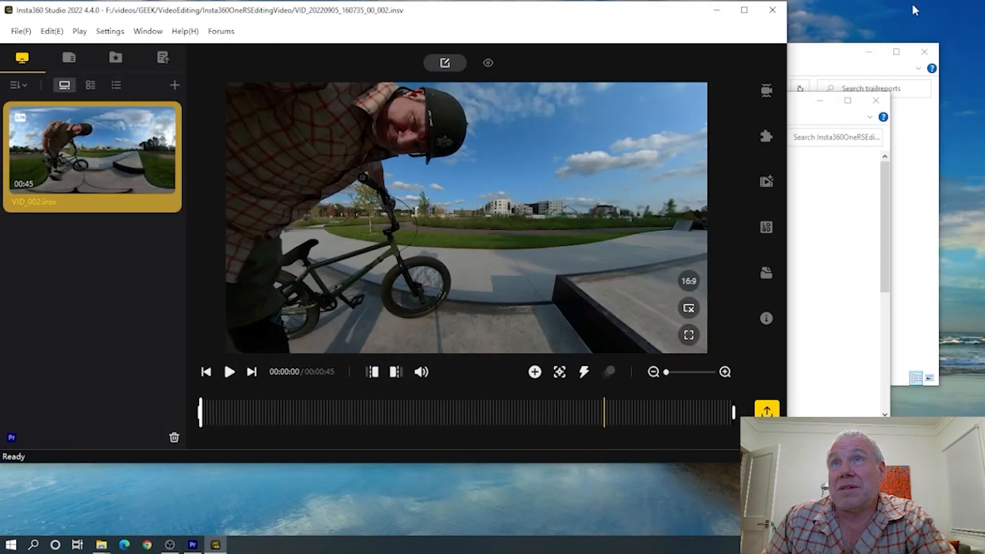
{"action": "left_click", "coordinate": [868, 52]}
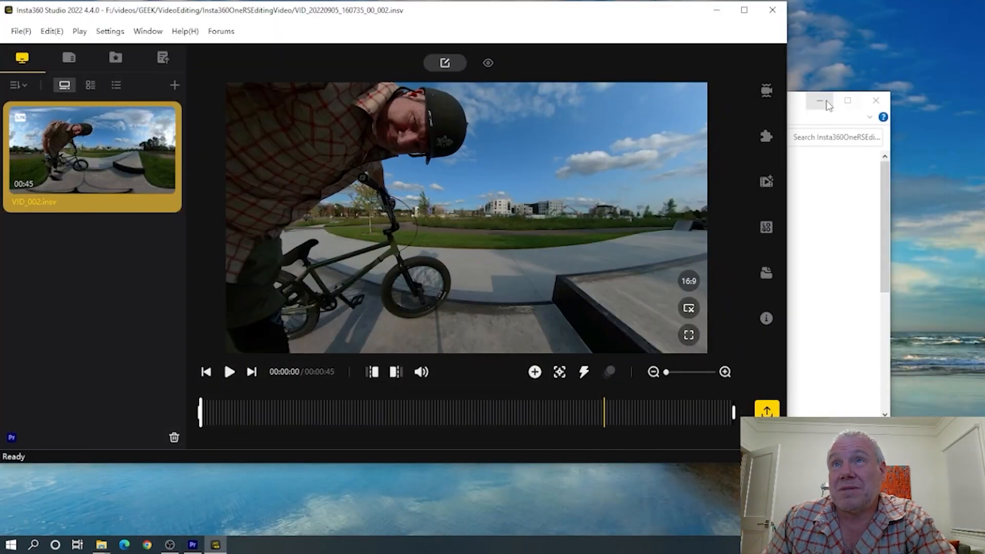
{"action": "left_click", "coordinate": [820, 100]}
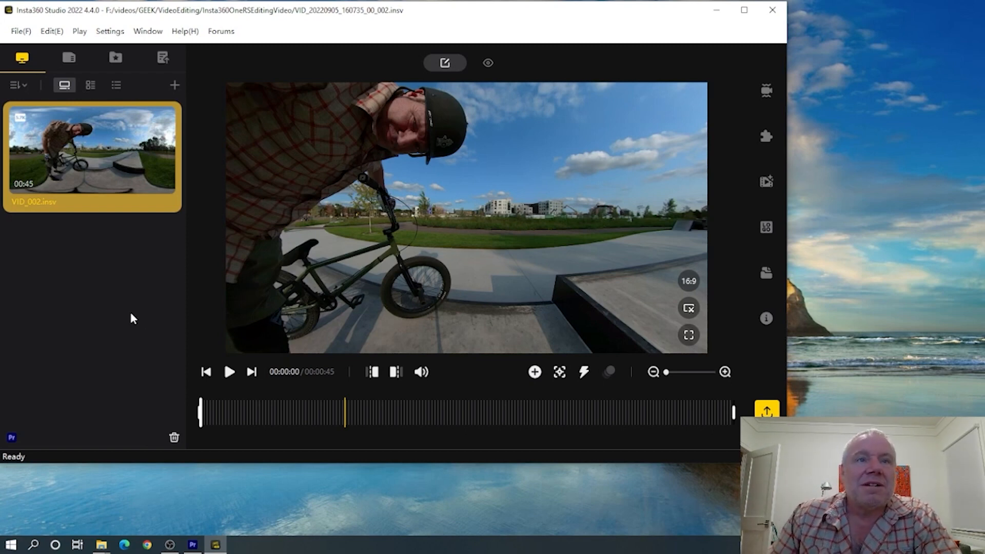
Examine the opening frame of the 360 clip in several directions, including the rider, the ground and the tripod
{"action": "left_click", "coordinate": [215, 400]}
{"action": "mouse_move", "coordinate": [419, 260]}
{"action": "left_mouse_down"}
{"action": "mouse_move", "coordinate": [474, 285]}
{"action": "mouse_move", "coordinate": [420, 273]}
{"action": "left_mouse_up"}
{"action": "left_click_drag", "start_coordinate": [558, 253], "coordinate": [588, 229]}
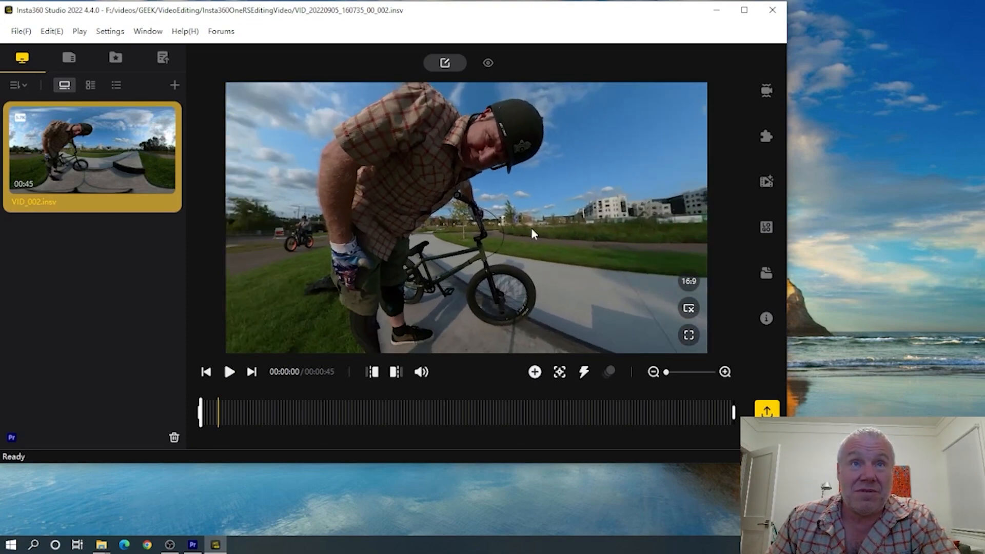
{"action": "left_click_drag", "start_coordinate": [393, 250], "coordinate": [456, 271]}
{"action": "left_click_drag", "start_coordinate": [458, 163], "coordinate": [446, 250]}
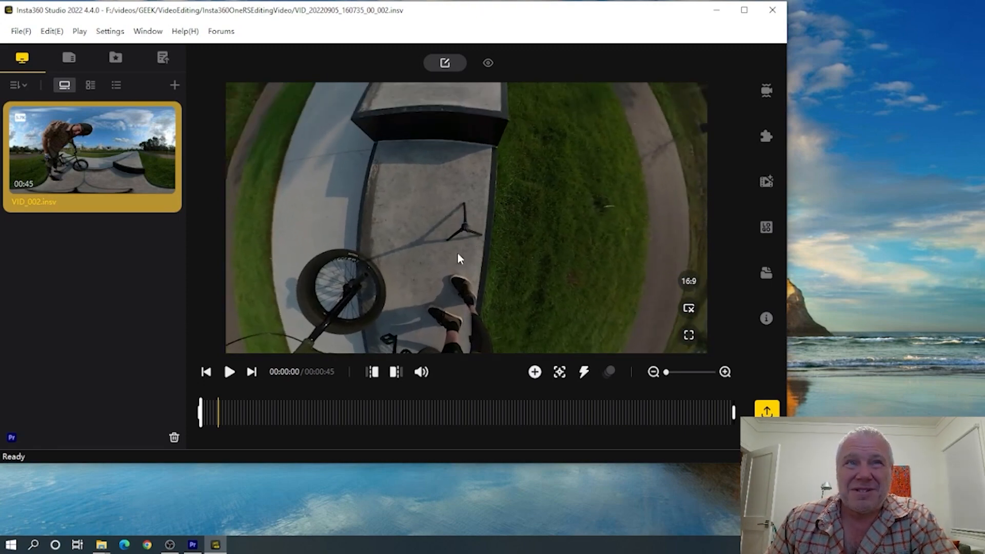
{"action": "left_click_drag", "start_coordinate": [424, 213], "coordinate": [473, 290]}
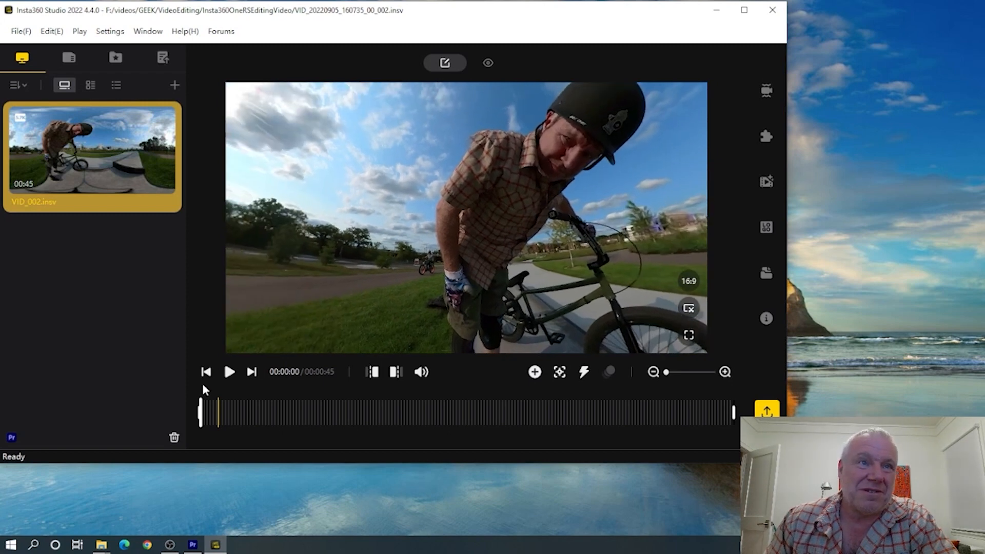
Preview the opening seconds facing the grass, return to the start, turn the view back to the rider and play the clip through
{"action": "left_click", "coordinate": [231, 373]}
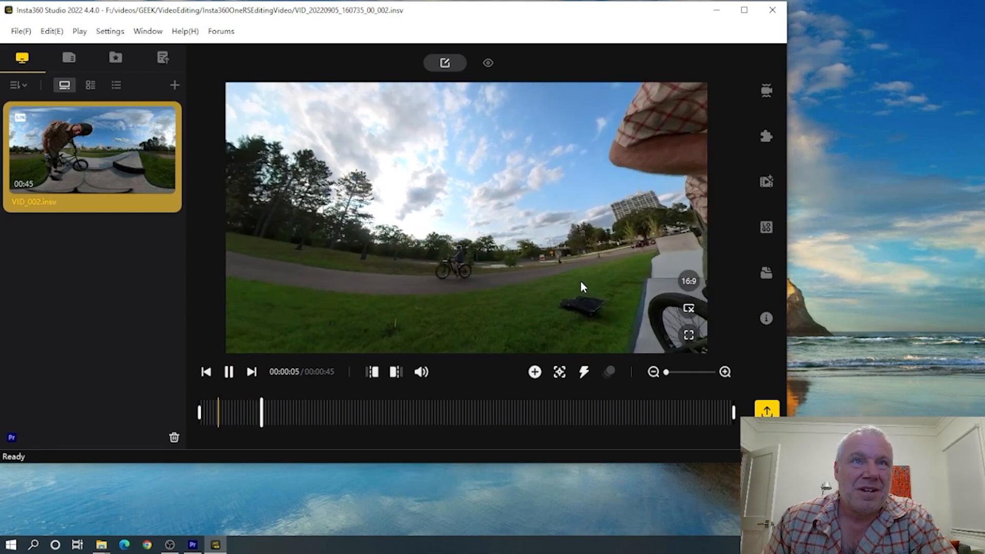
{"action": "left_click", "coordinate": [229, 373]}
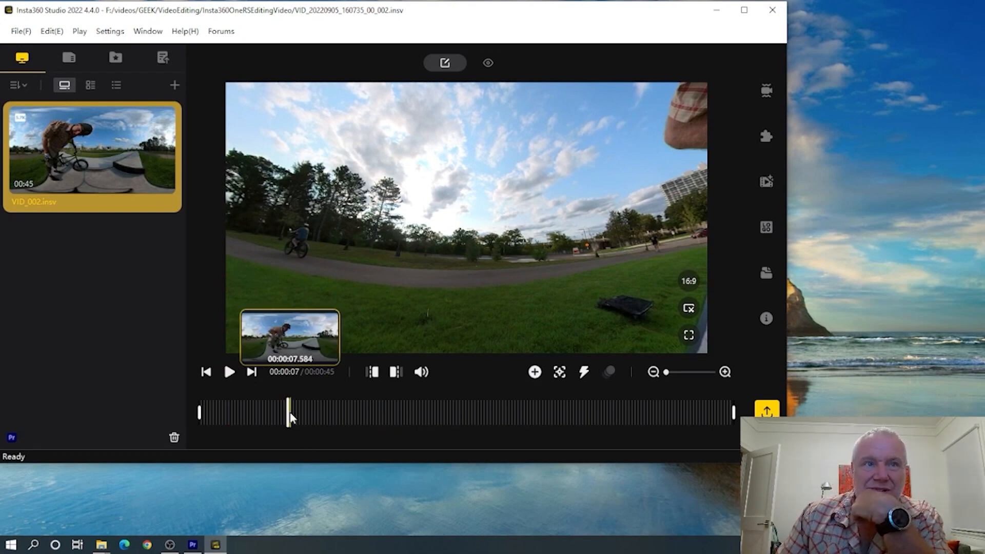
{"action": "left_click_drag", "start_coordinate": [287, 412], "coordinate": [201, 412]}
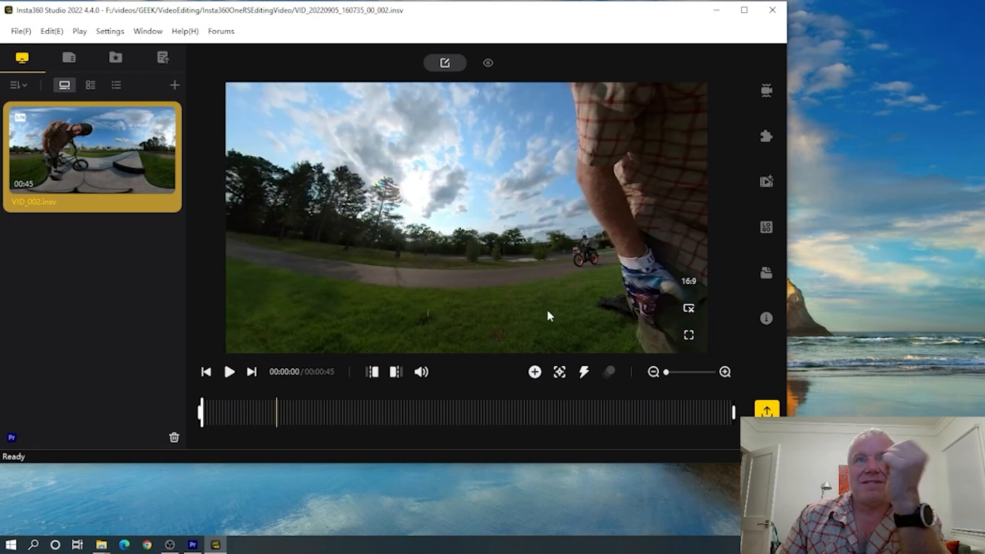
{"action": "left_click_drag", "start_coordinate": [296, 303], "coordinate": [464, 251]}
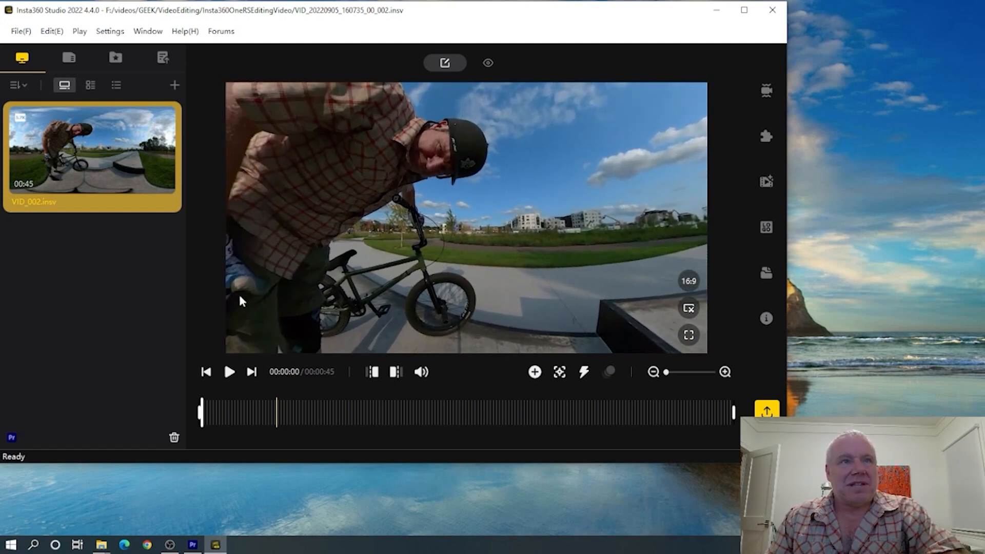
{"action": "left_click_drag", "start_coordinate": [286, 285], "coordinate": [295, 285]}
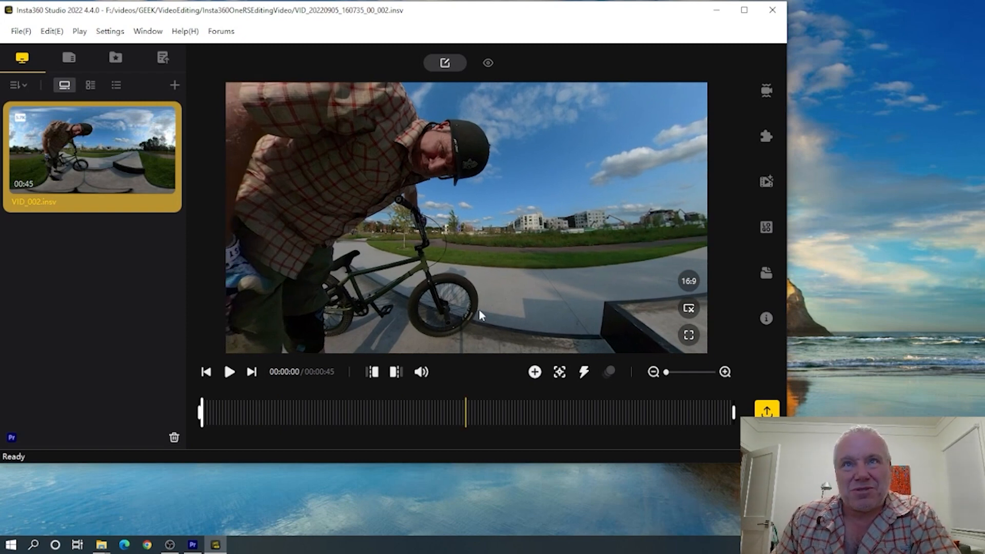
{"action": "left_click", "coordinate": [229, 371]}
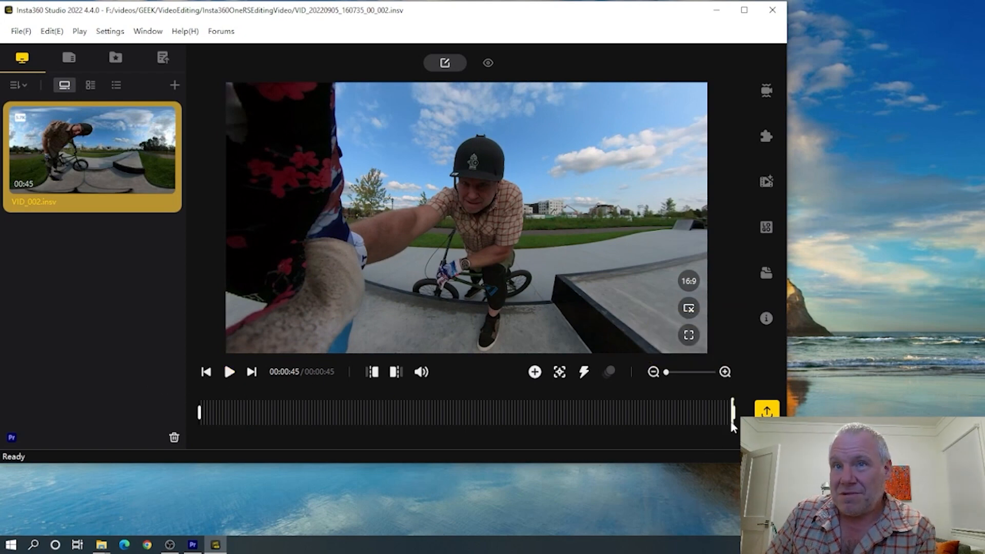
Examine the rider's hand reaching for the camera between 00:00:42 and 00:00:44 from different view angles
{"action": "left_click_drag", "start_coordinate": [732, 420], "coordinate": [713, 422]}
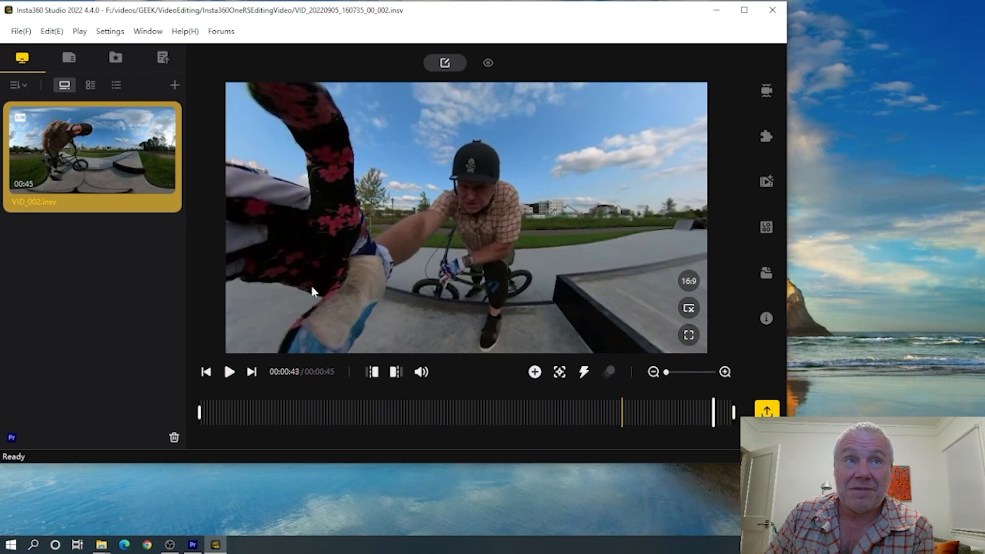
{"action": "left_click_drag", "start_coordinate": [292, 288], "coordinate": [534, 280]}
{"action": "left_click_drag", "start_coordinate": [282, 269], "coordinate": [418, 270]}
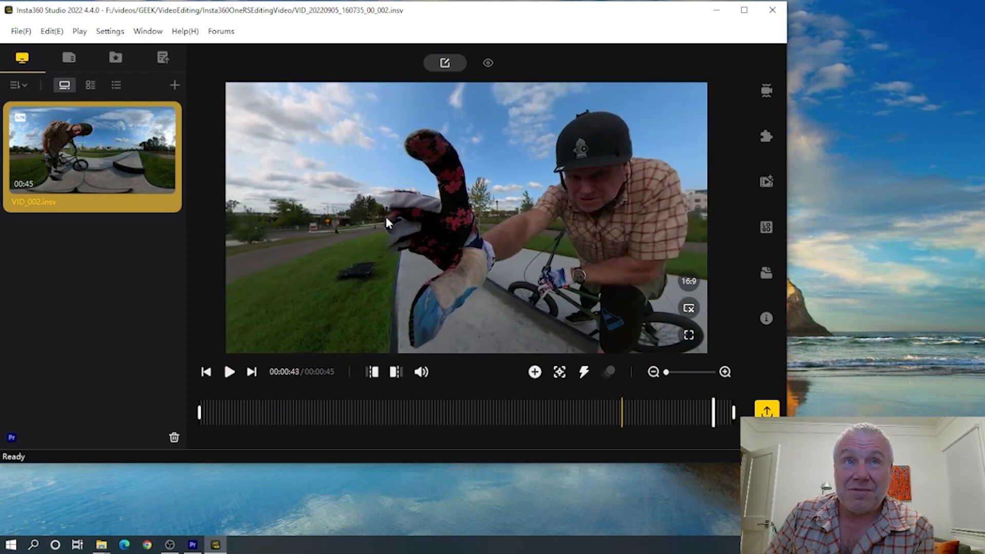
{"action": "left_click_drag", "start_coordinate": [713, 416], "coordinate": [718, 416]}
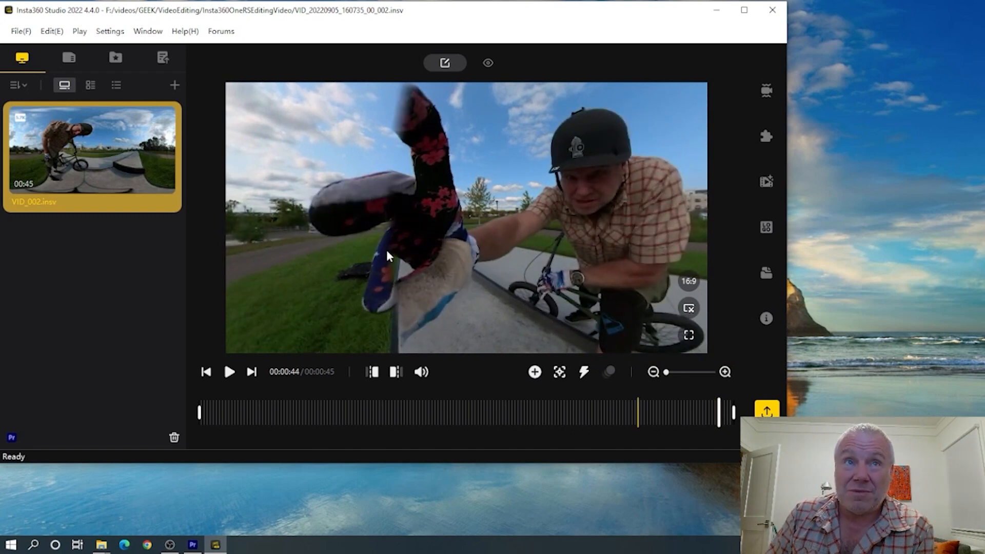
{"action": "left_click_drag", "start_coordinate": [718, 418], "coordinate": [700, 416]}
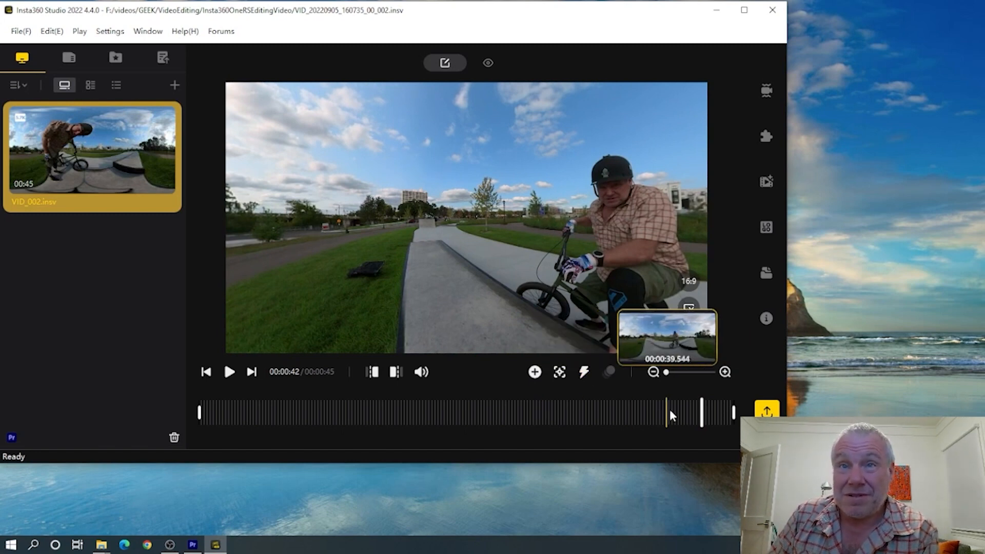
{"action": "mouse_move", "coordinate": [701, 415]}
{"action": "left_mouse_down"}
{"action": "mouse_move", "coordinate": [640, 415]}
{"action": "mouse_move", "coordinate": [719, 411]}
{"action": "mouse_move", "coordinate": [708, 409]}
{"action": "left_mouse_up"}
{"action": "left_click_drag", "start_coordinate": [579, 204], "coordinate": [515, 220]}
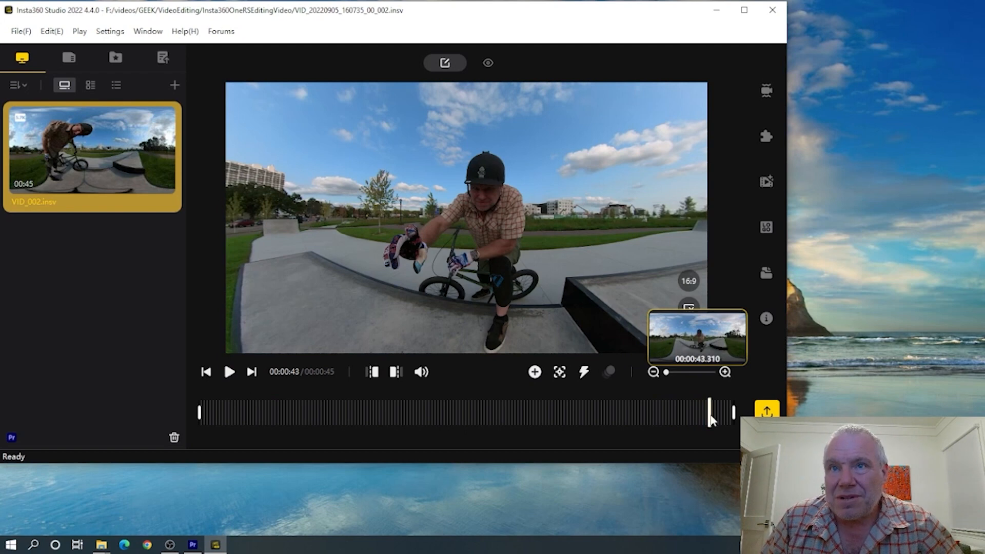
Trim the clip to start at 00:00:22 and end at about 00:00:39, where the rider reaches the ledge
{"action": "left_click_drag", "start_coordinate": [706, 420], "coordinate": [464, 421]}
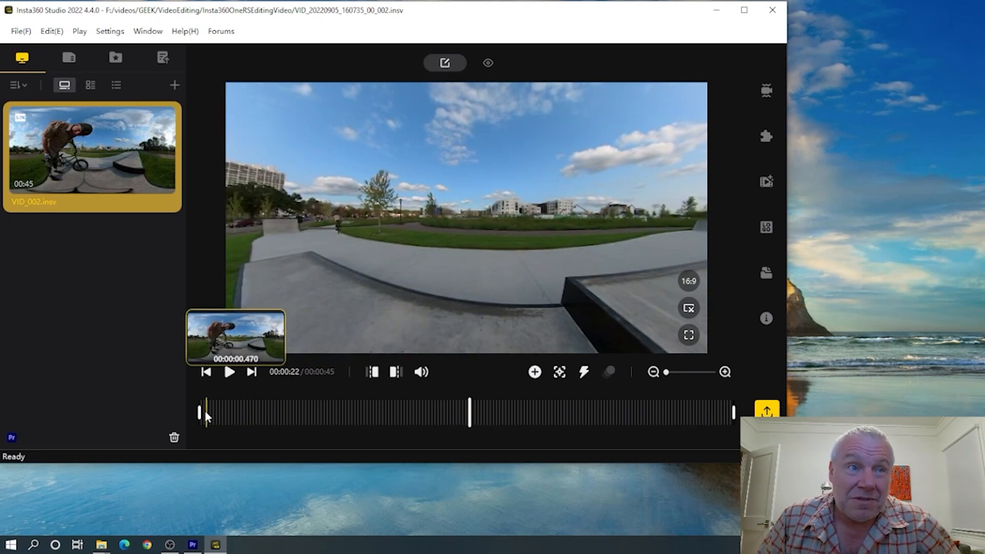
{"action": "left_click_drag", "start_coordinate": [200, 413], "coordinate": [470, 411]}
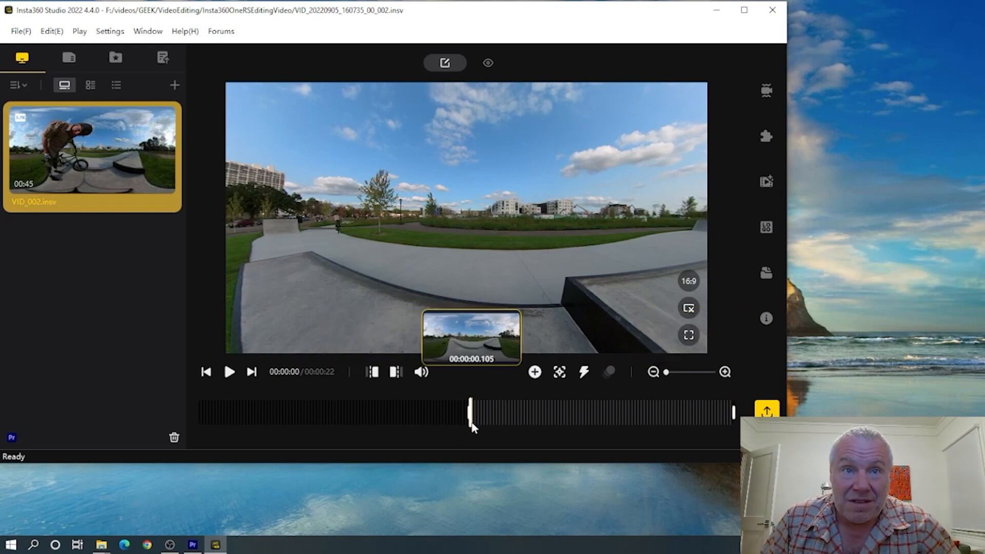
{"action": "left_click_drag", "start_coordinate": [470, 421], "coordinate": [664, 419]}
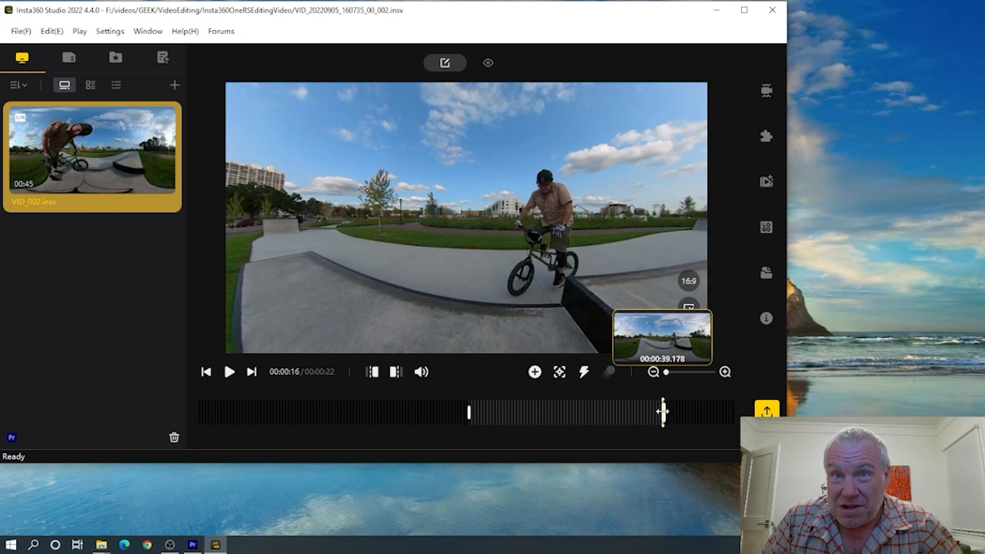
{"action": "left_click_drag", "start_coordinate": [662, 412], "coordinate": [661, 412]}
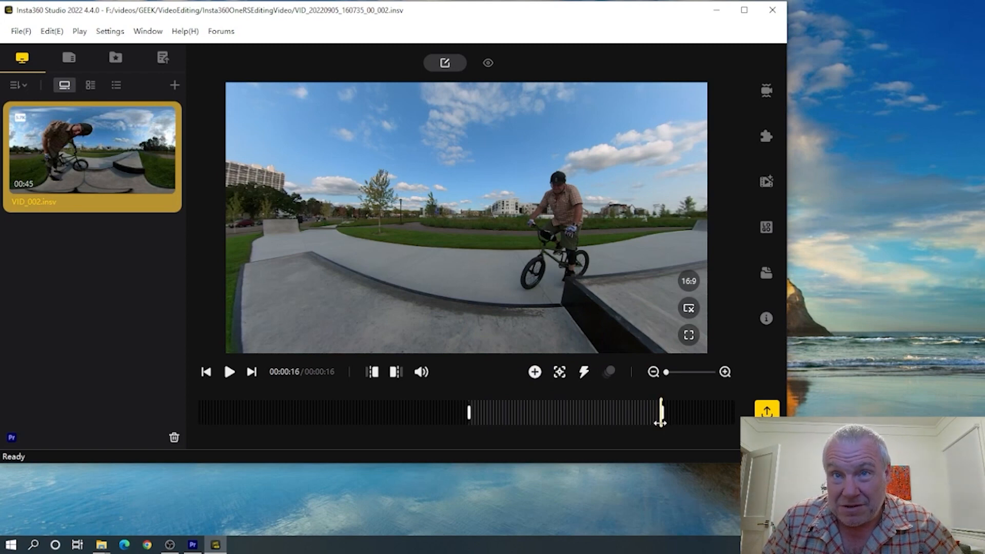
Return to the start of the trimmed section and reframe the view closer on the distant rider along the path
{"action": "left_click_drag", "start_coordinate": [655, 424], "coordinate": [435, 421]}
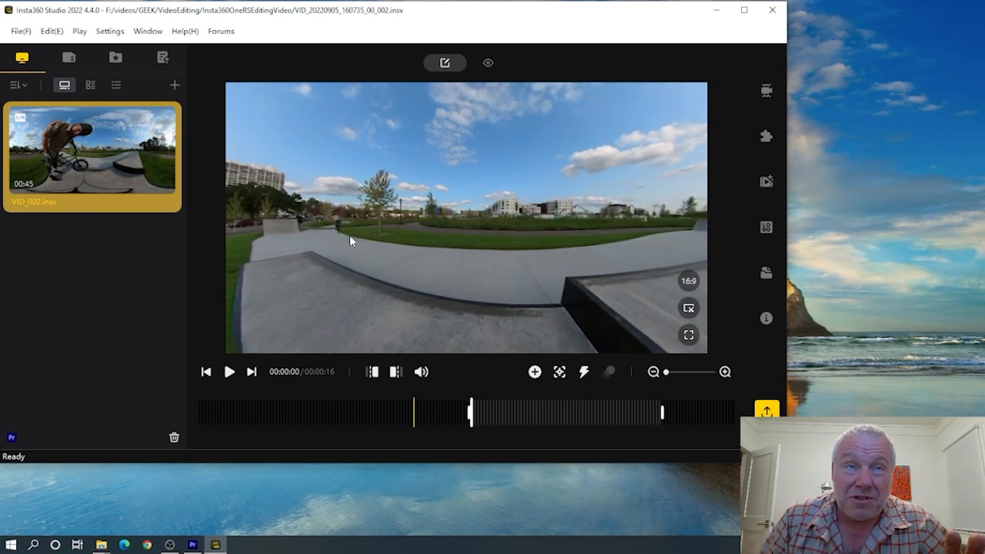
{"action": "left_click_drag", "start_coordinate": [342, 248], "coordinate": [564, 277]}
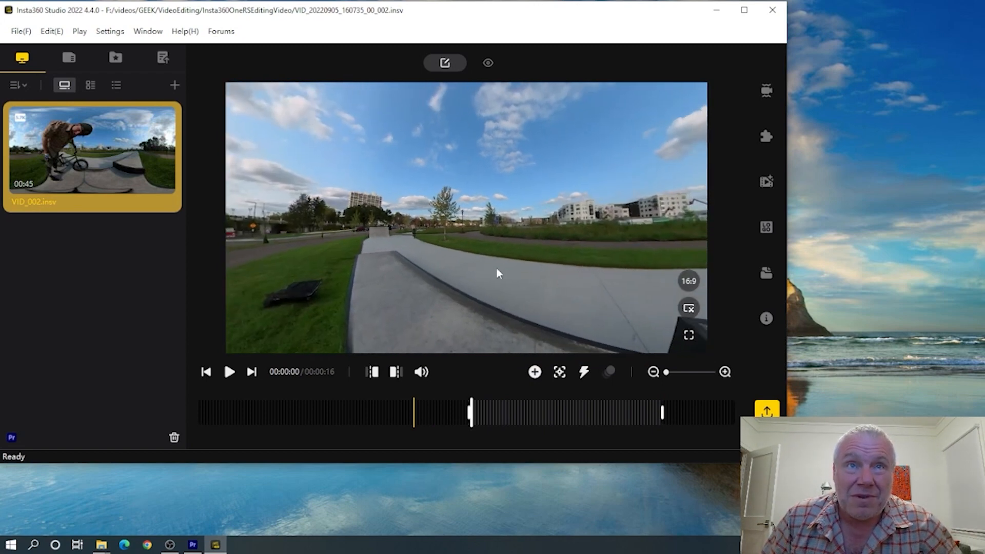
{"action": "scroll", "coordinate": [417, 247], "scroll_direction": "up", "scroll_amount": 2}
{"action": "left_click_drag", "start_coordinate": [418, 247], "coordinate": [491, 266]}
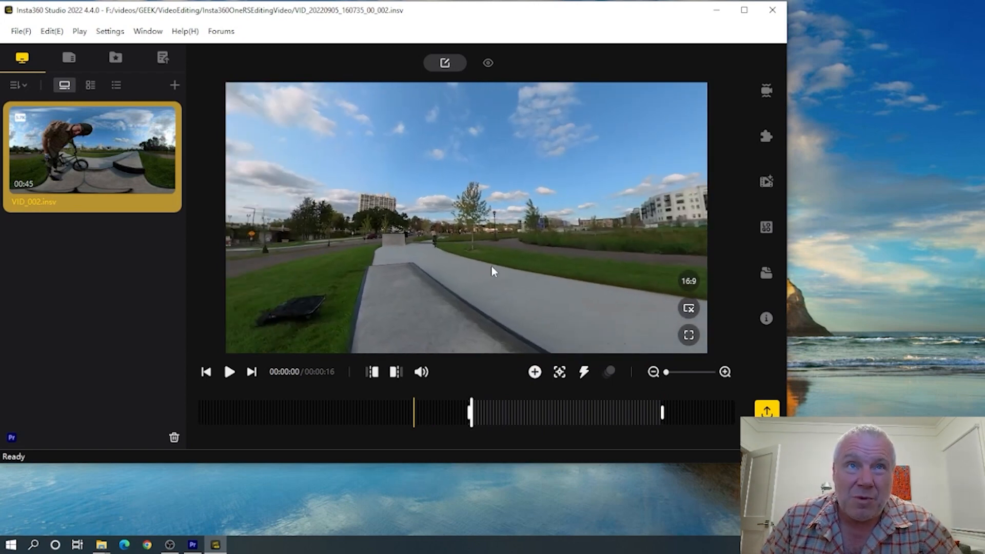
Select the distant rider as the tracking target and run tracking through the trimmed section
{"action": "left_click", "coordinate": [560, 372]}
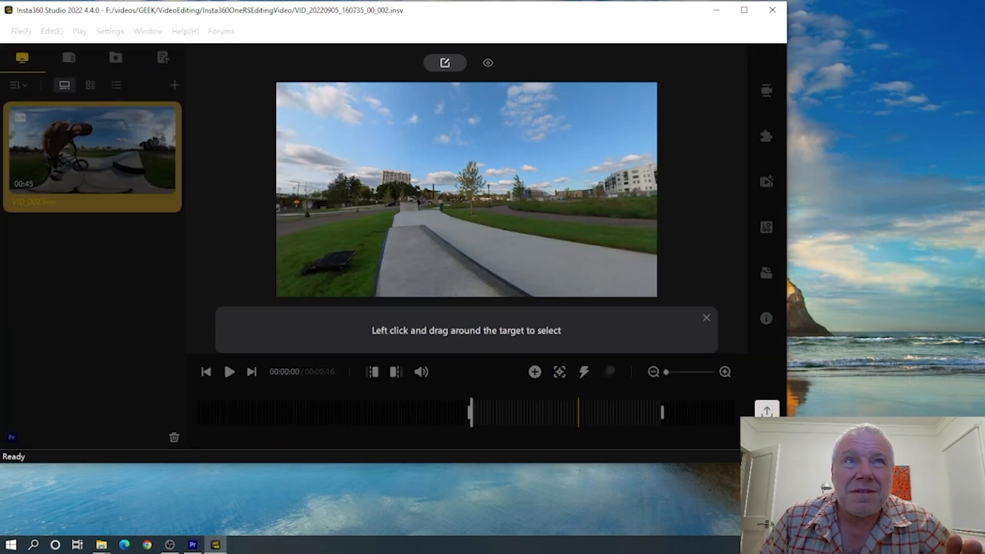
{"action": "left_click_drag", "start_coordinate": [434, 192], "coordinate": [452, 221]}
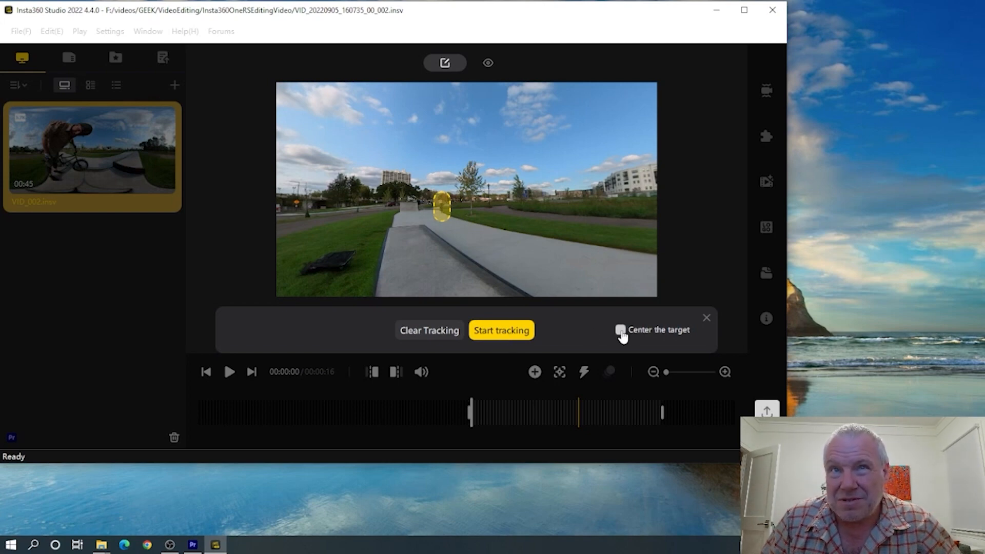
{"action": "left_click", "coordinate": [506, 332]}
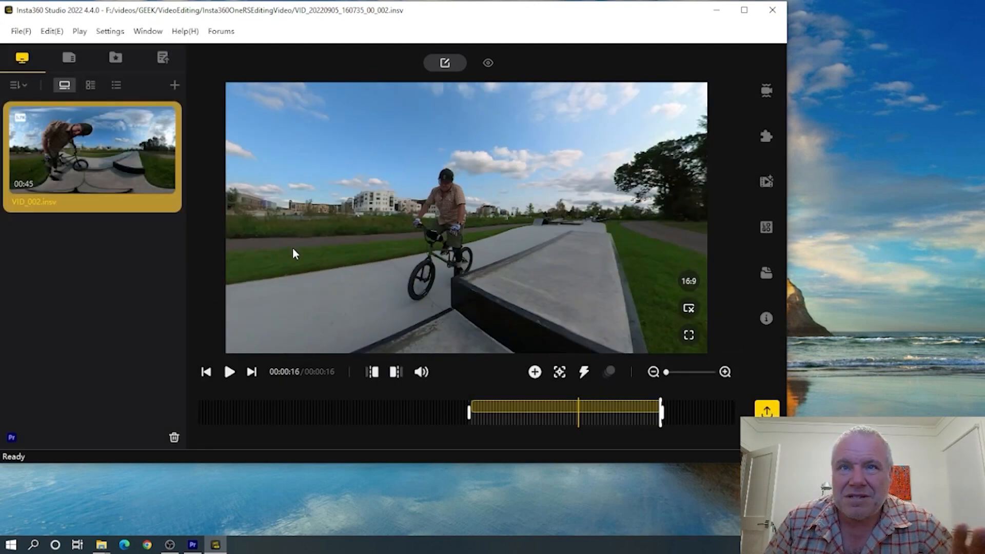
Play the tracked section through from its start to check how the view follows the rider
{"action": "left_click", "coordinate": [231, 376]}
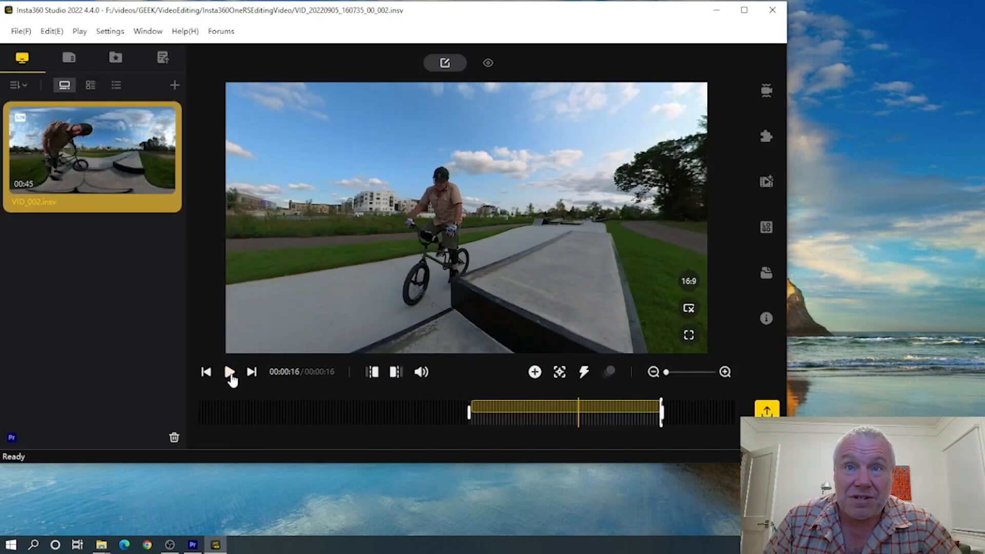
{"action": "left_click", "coordinate": [229, 372]}
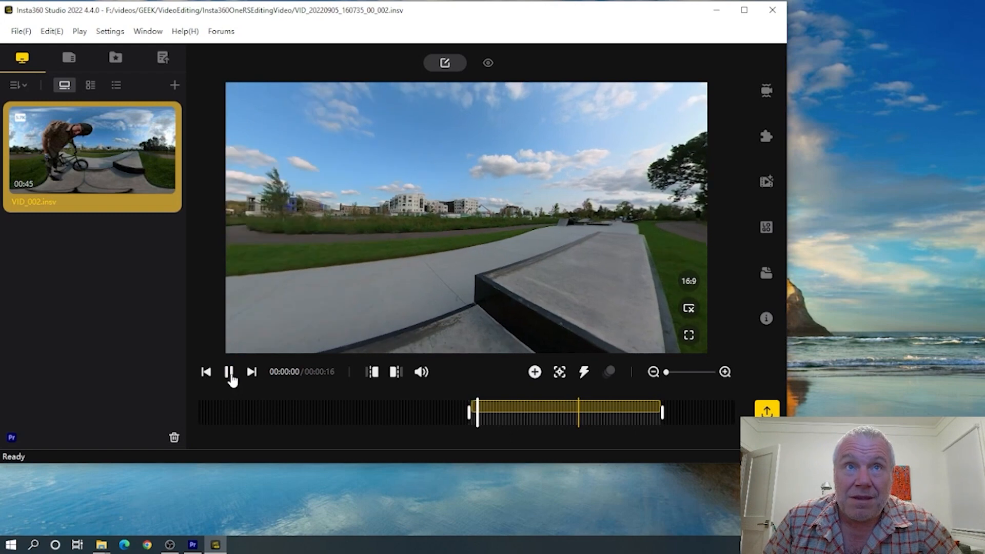
{"action": "left_click", "coordinate": [230, 373]}
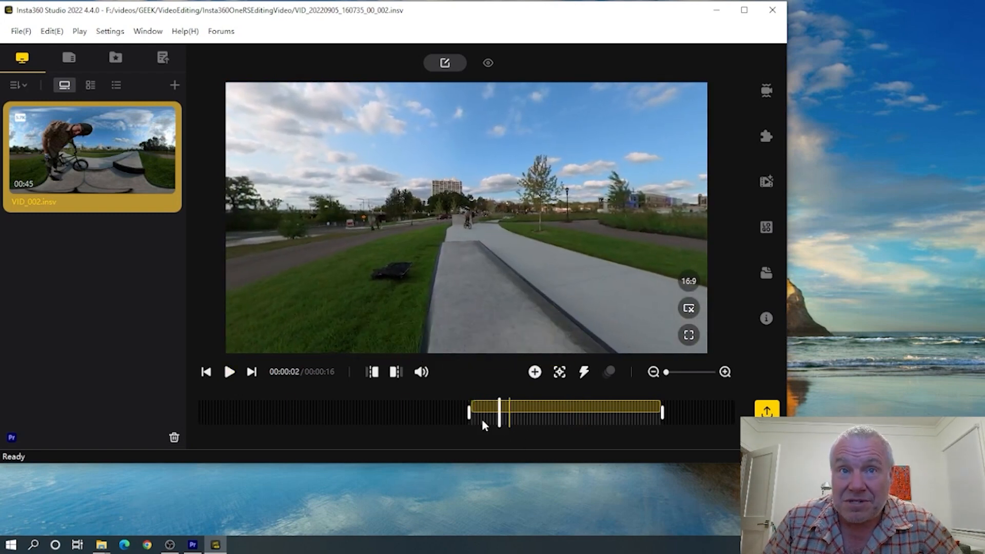
{"action": "left_click", "coordinate": [456, 420]}
{"action": "left_click", "coordinate": [230, 372]}
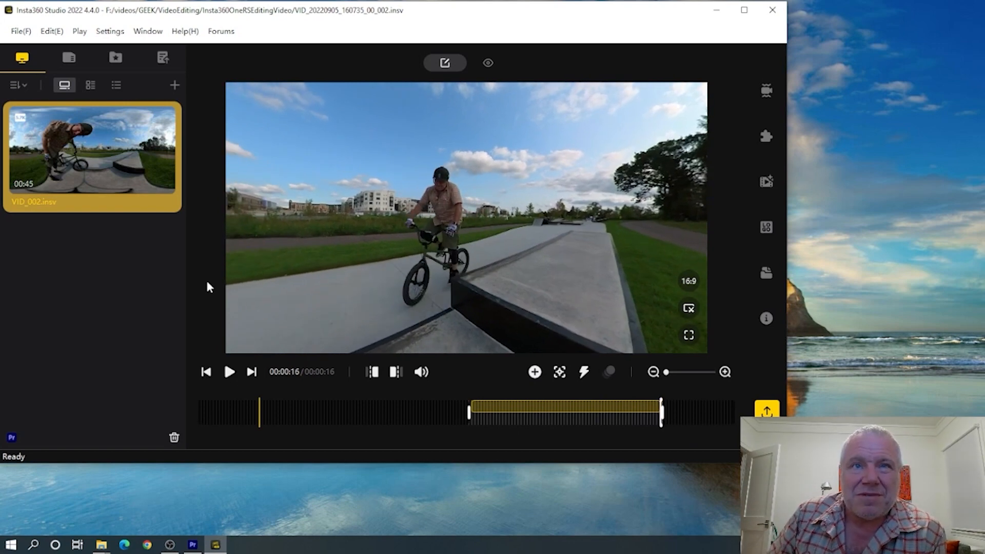
Tighten the tracked section's field of view to 57.8° with a distortion value of 0.16 and play back the section
{"action": "left_click", "coordinate": [598, 411]}
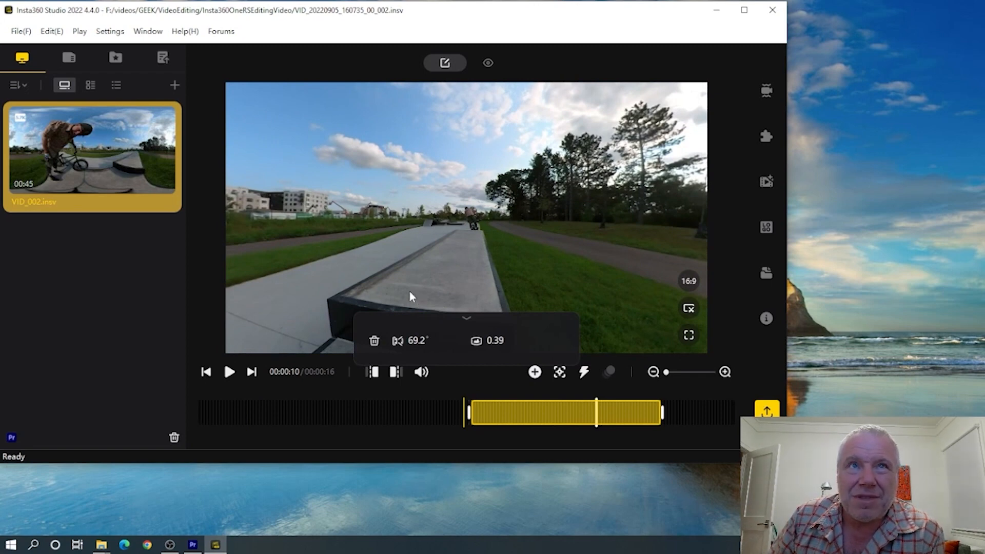
{"action": "scroll", "coordinate": [407, 295], "scroll_direction": "up", "scroll_amount": 2}
{"action": "scroll", "coordinate": [409, 294], "scroll_direction": "up", "scroll_amount": 2}
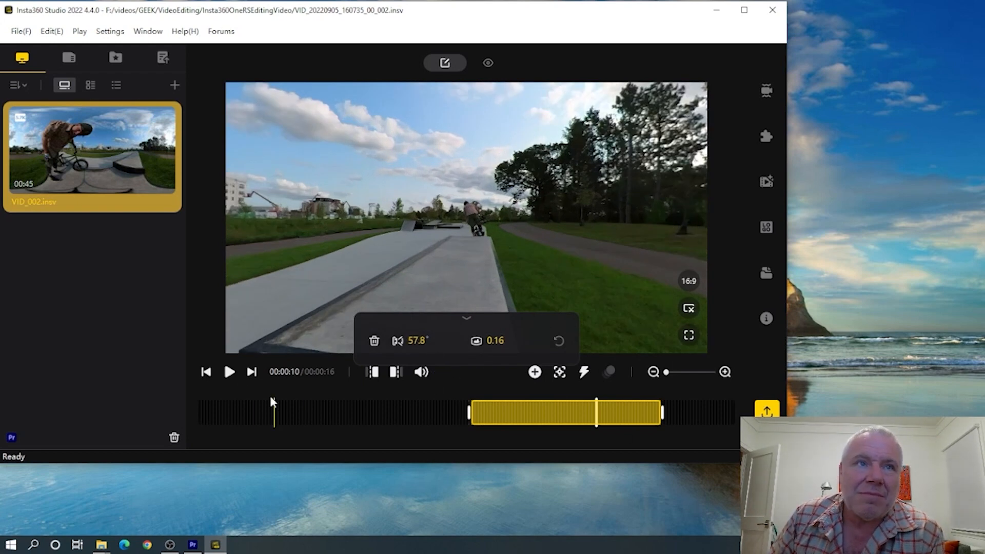
{"action": "left_click", "coordinate": [230, 372]}
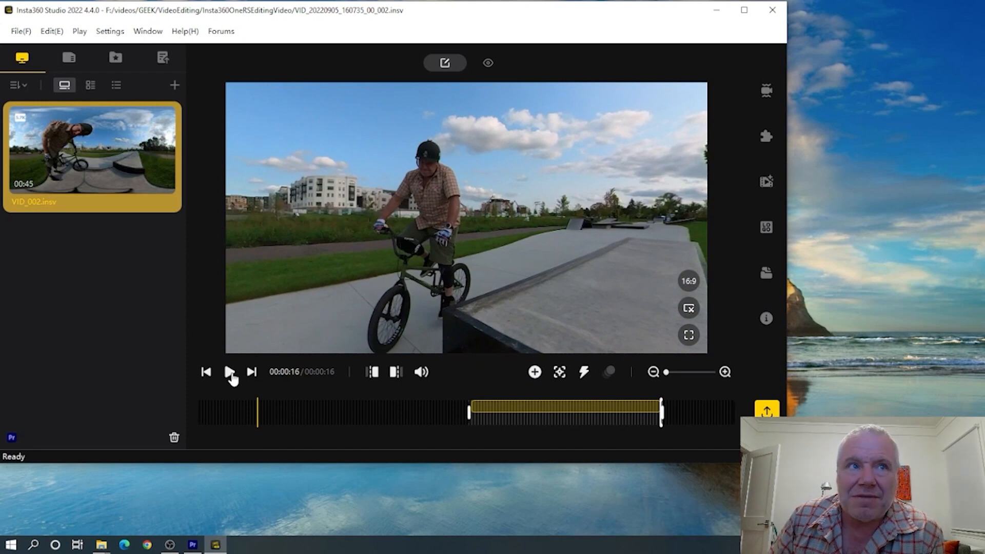
{"action": "left_click", "coordinate": [231, 374]}
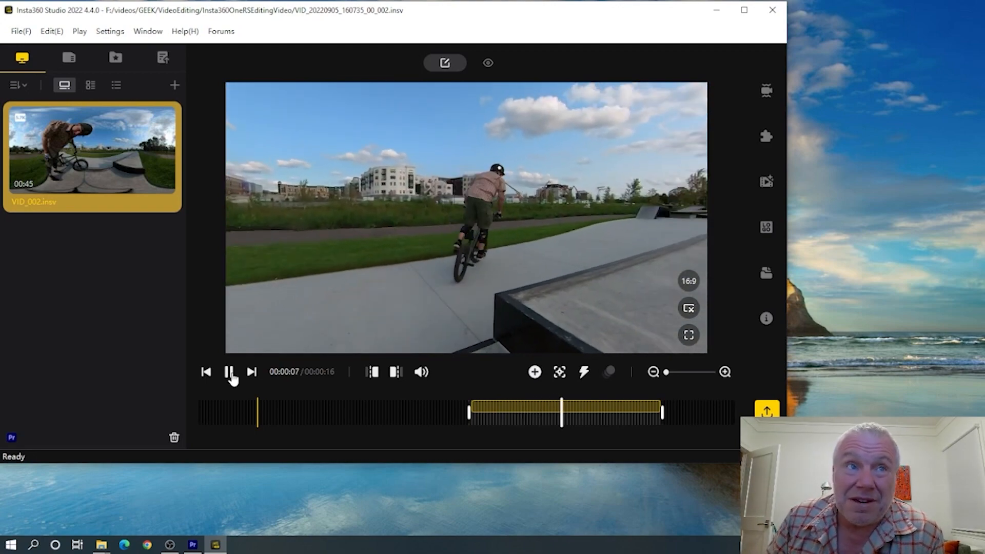
{"action": "left_click", "coordinate": [229, 372]}
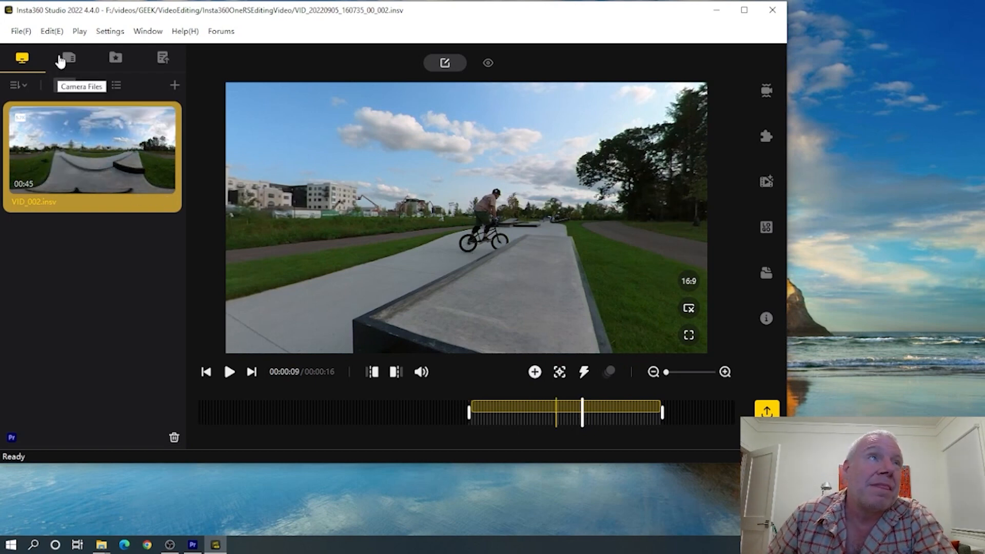
Try to clear all keyframes, and delete the rider tracking from the trimmed section
{"action": "left_click", "coordinate": [54, 32]}
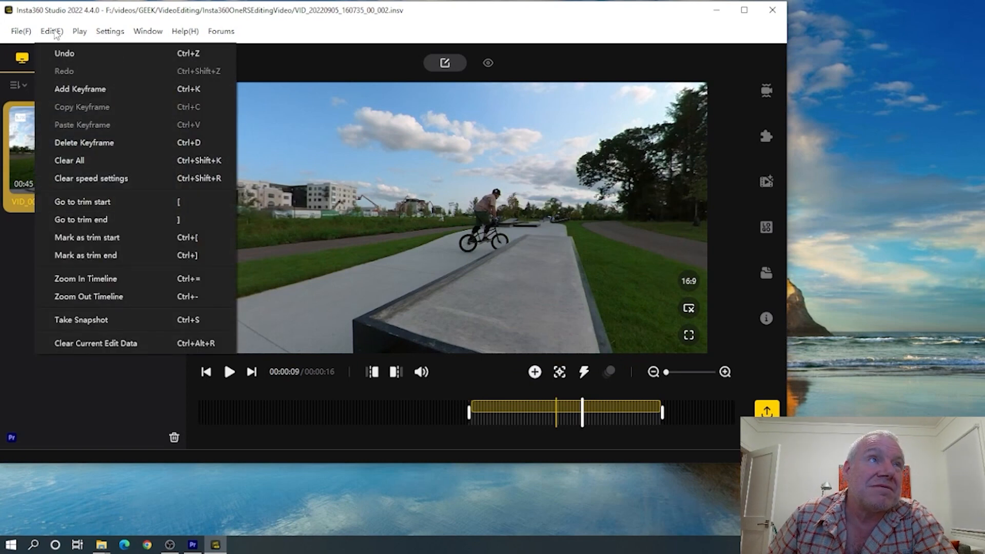
{"action": "left_click", "coordinate": [85, 162]}
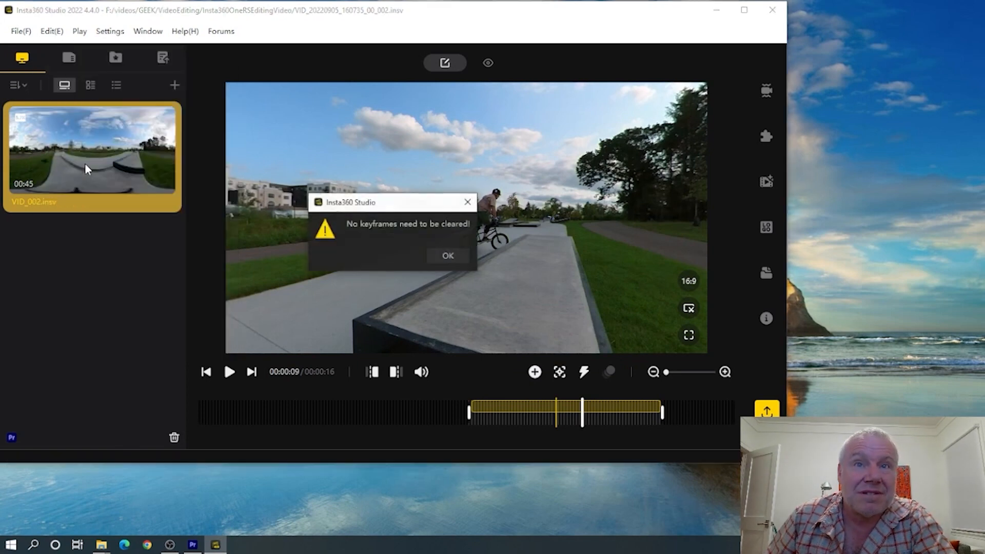
{"action": "left_click", "coordinate": [452, 255]}
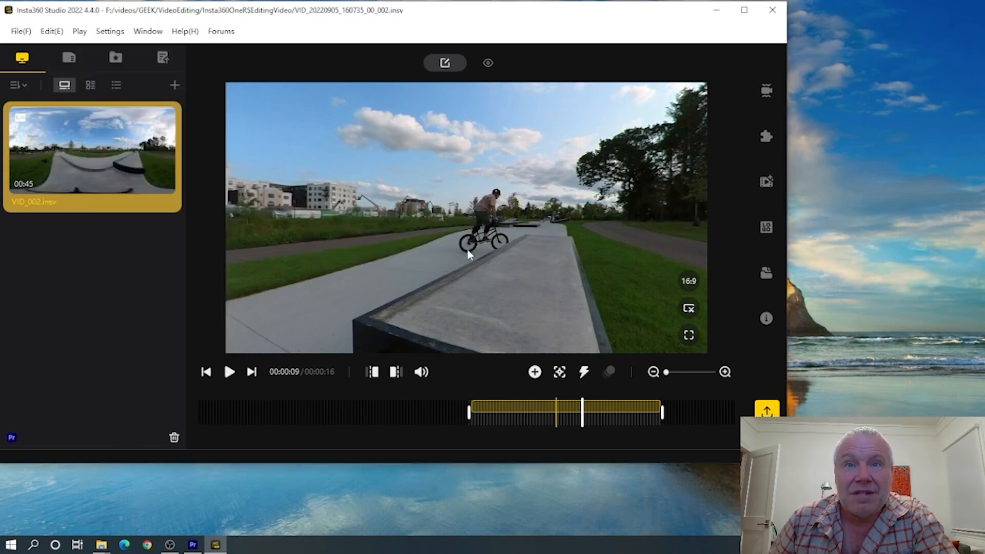
{"action": "left_click", "coordinate": [619, 415]}
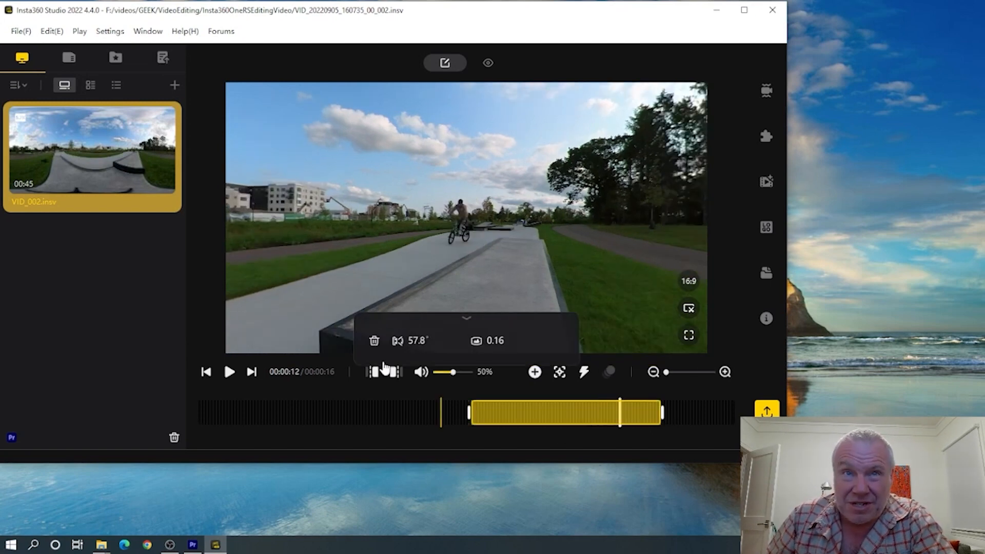
{"action": "left_click", "coordinate": [696, 413]}
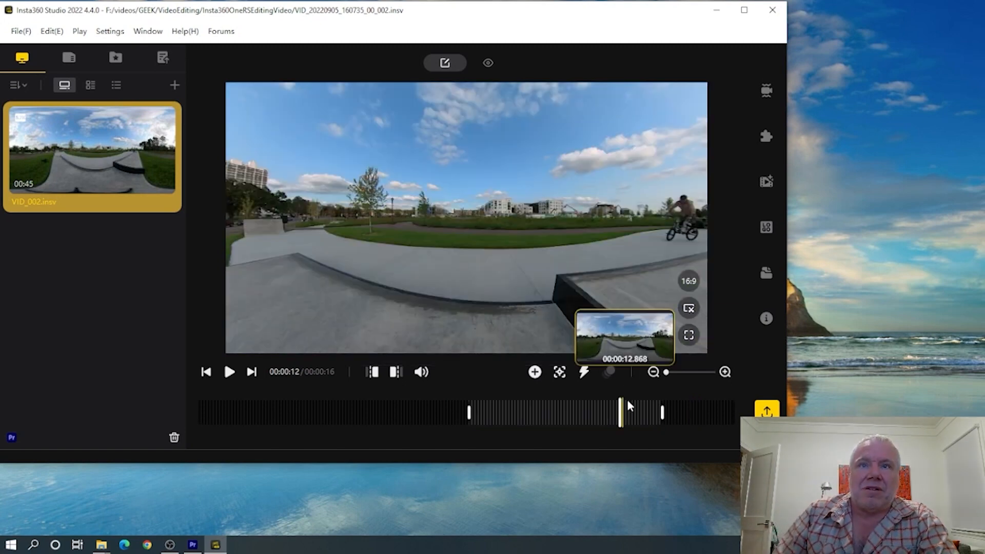
Add a keyframe at the start of the trimmed section framing the distant rider with pan 58.7°, tilt 1.2°, field of view 50.0° and distortion 0.01
{"action": "left_click_drag", "start_coordinate": [618, 409], "coordinate": [451, 410]}
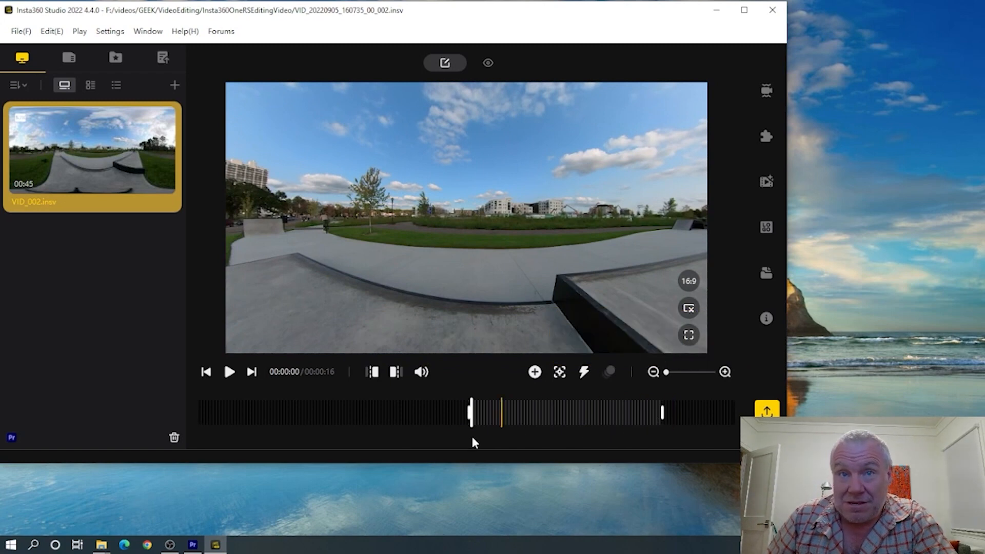
{"action": "left_click_drag", "start_coordinate": [378, 306], "coordinate": [511, 313]}
{"action": "left_click_drag", "start_coordinate": [390, 306], "coordinate": [495, 276]}
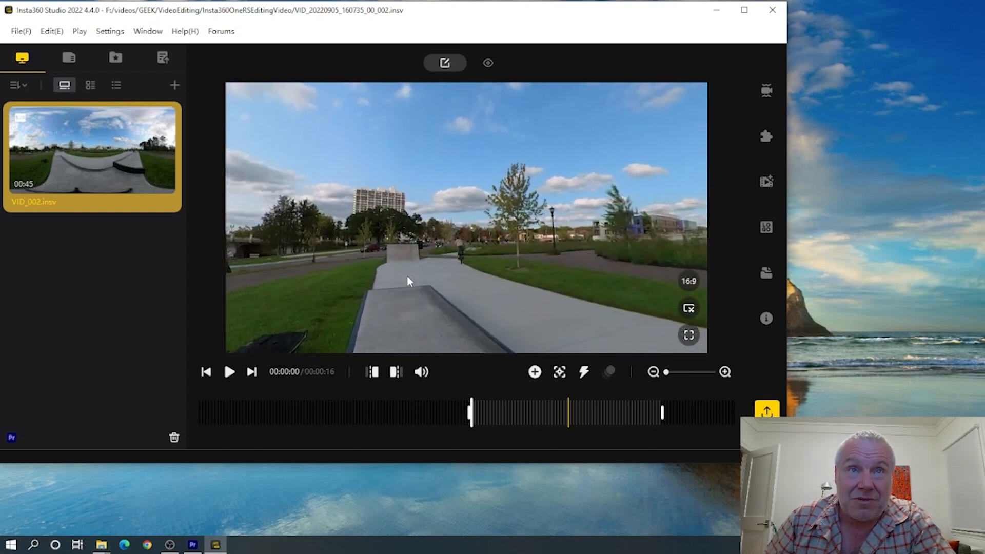
{"action": "left_click_drag", "start_coordinate": [408, 276], "coordinate": [419, 214]}
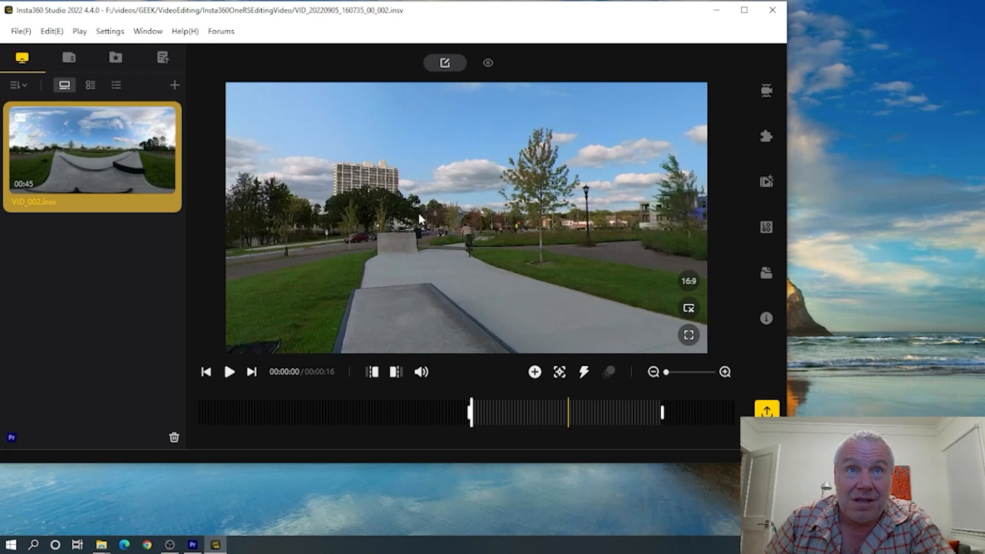
{"action": "left_click", "coordinate": [535, 377]}
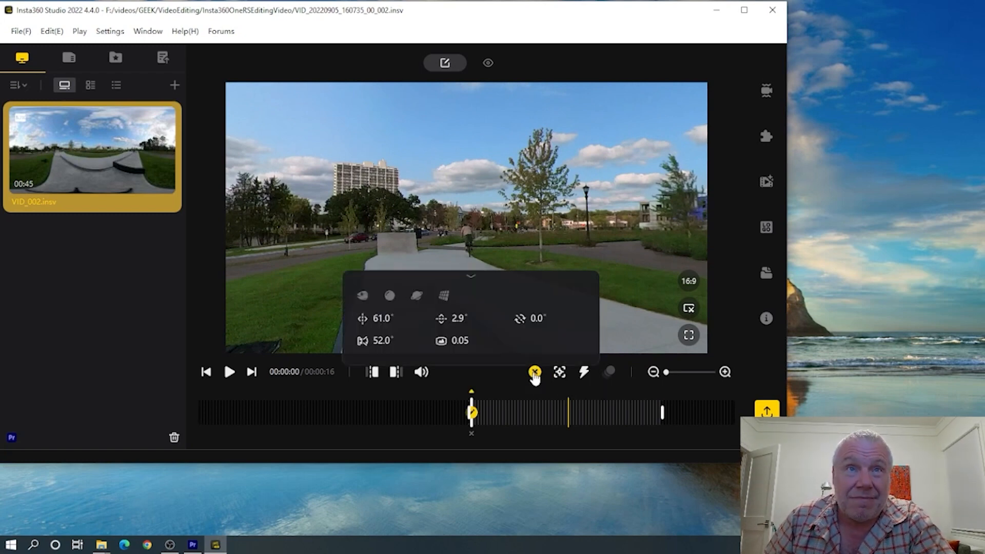
{"action": "mouse_move", "coordinate": [346, 236]}
{"action": "left_mouse_down"}
{"action": "mouse_move", "coordinate": [339, 232]}
{"action": "mouse_move", "coordinate": [344, 241]}
{"action": "left_mouse_up"}
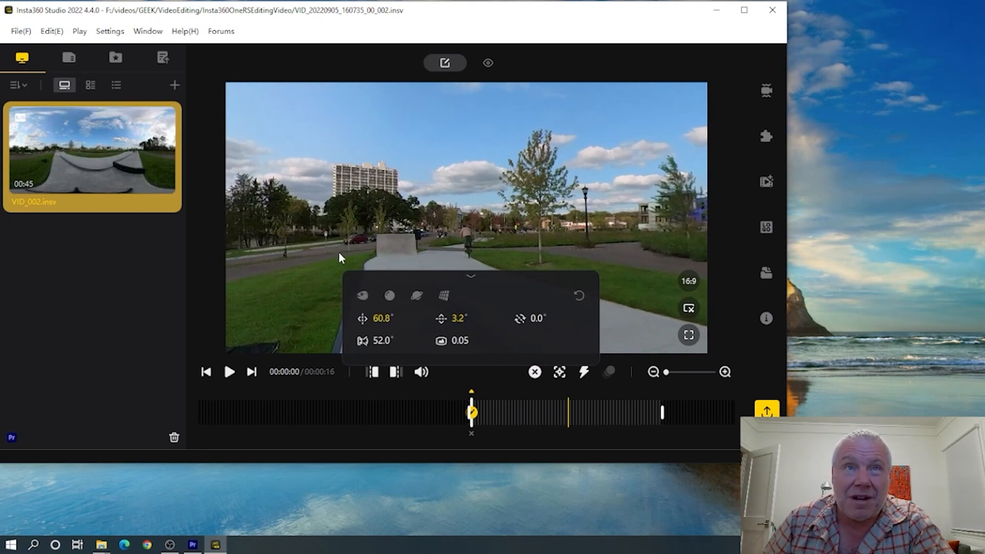
{"action": "scroll", "coordinate": [338, 256], "scroll_direction": "up", "scroll_amount": 2}
{"action": "left_click_drag", "start_coordinate": [337, 253], "coordinate": [298, 218]}
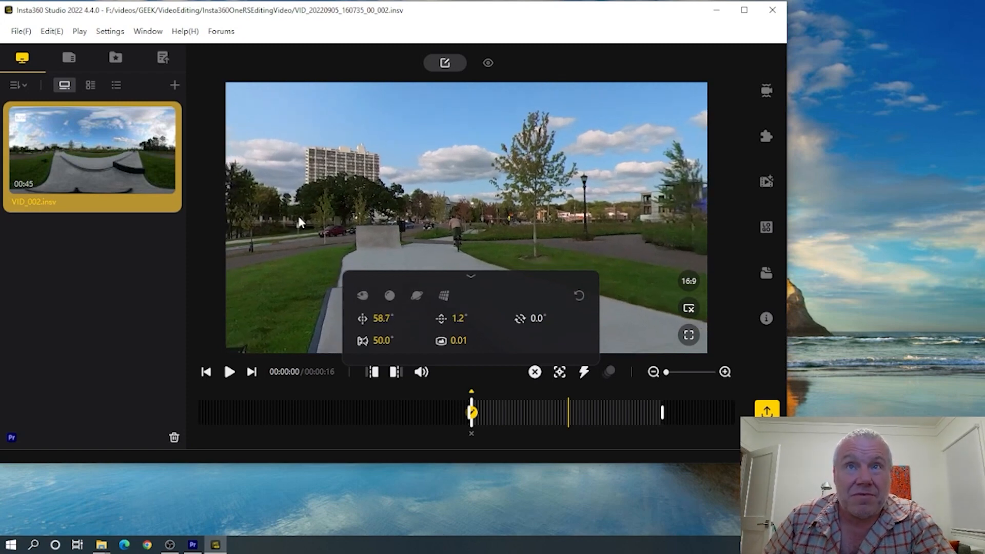
Recenter the view on the rider at 00:00:03 and add a keyframe there with pan 70.9° and tilt 0.0°
{"action": "left_click", "coordinate": [230, 372]}
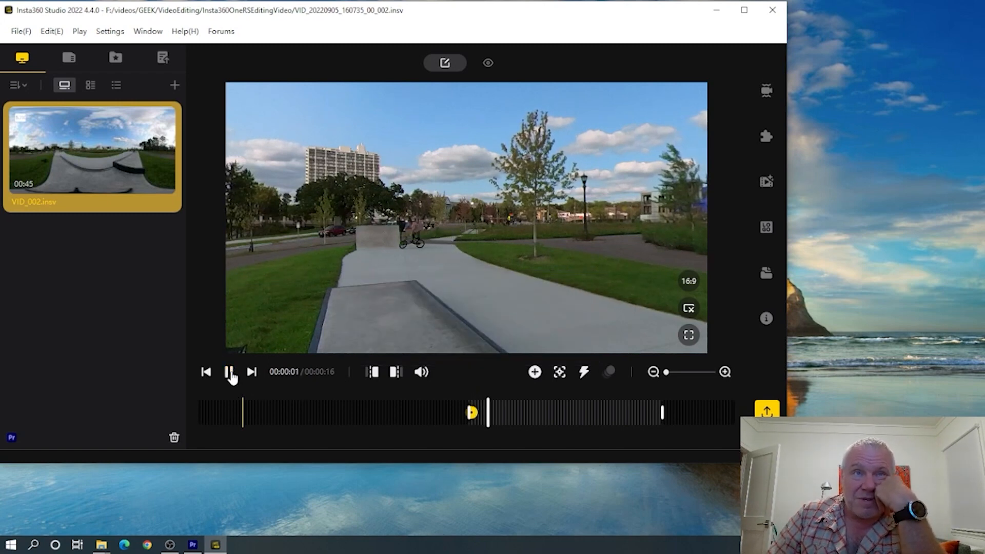
{"action": "left_click", "coordinate": [230, 373]}
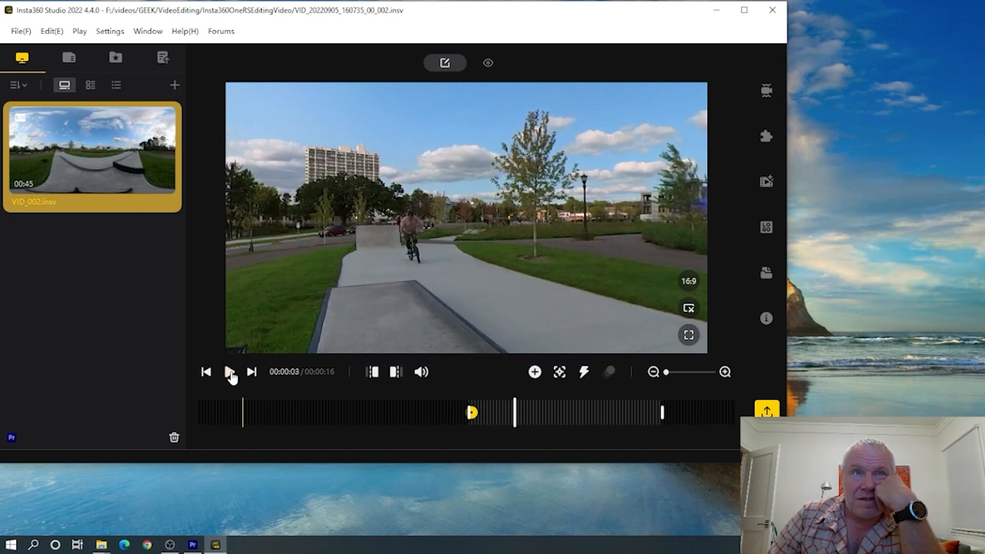
{"action": "left_click_drag", "start_coordinate": [536, 288], "coordinate": [606, 261]}
{"action": "left_click", "coordinate": [535, 372]}
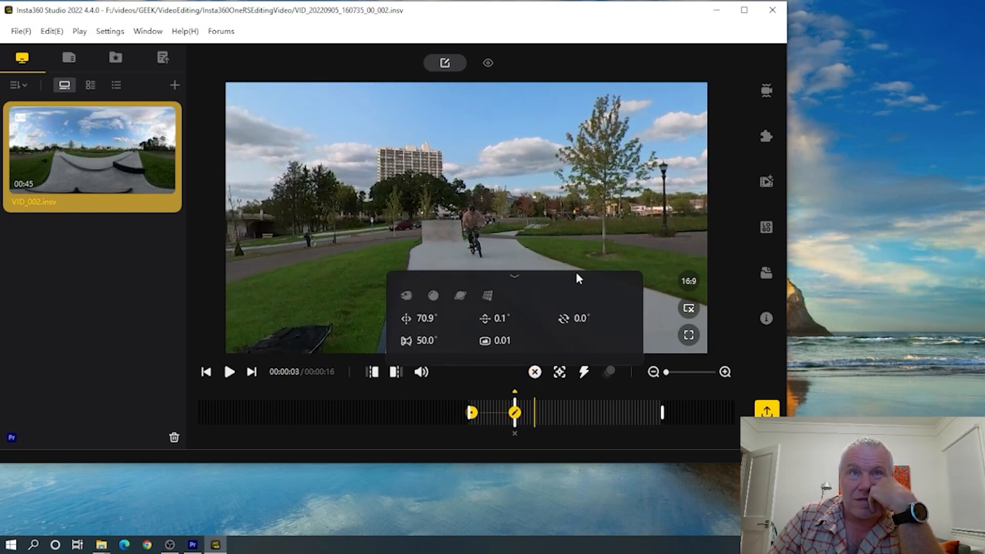
{"action": "left_click_drag", "start_coordinate": [546, 226], "coordinate": [546, 224]}
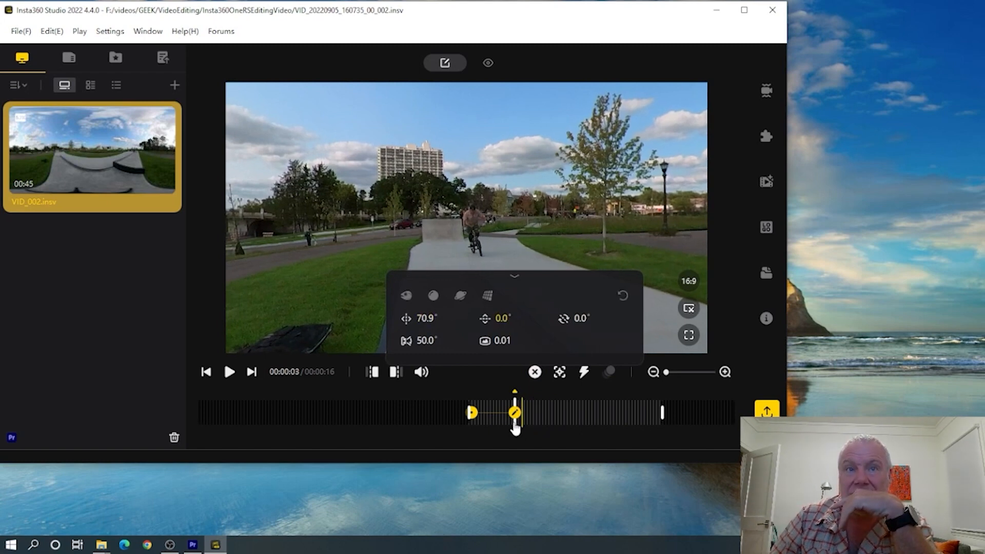
Replay the trimmed section from its start to check the view's movement between the first two keyframes
{"action": "left_click", "coordinate": [230, 372]}
{"action": "left_click", "coordinate": [230, 372]}
{"action": "left_click_drag", "start_coordinate": [522, 421], "coordinate": [464, 423]}
{"action": "left_click", "coordinate": [230, 372]}
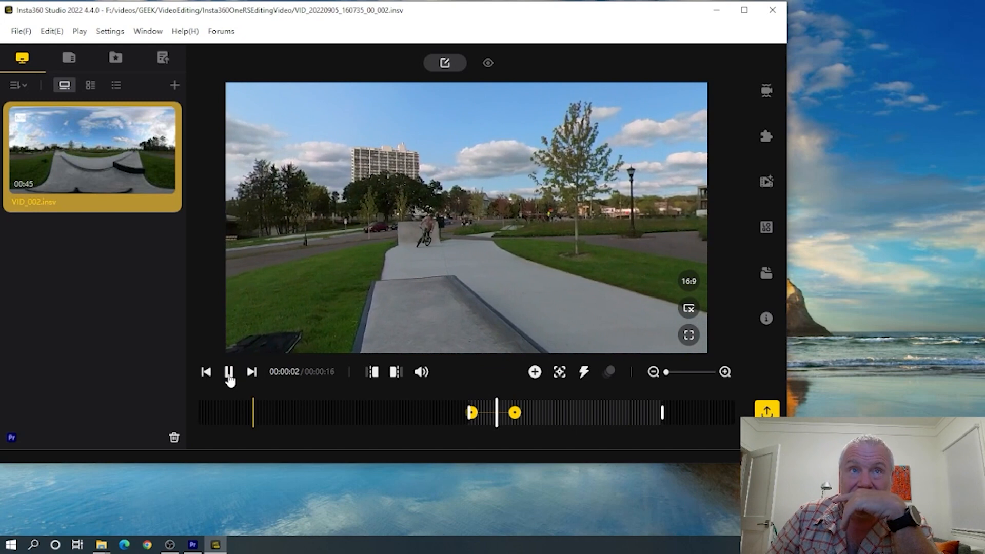
{"action": "left_click", "coordinate": [229, 373]}
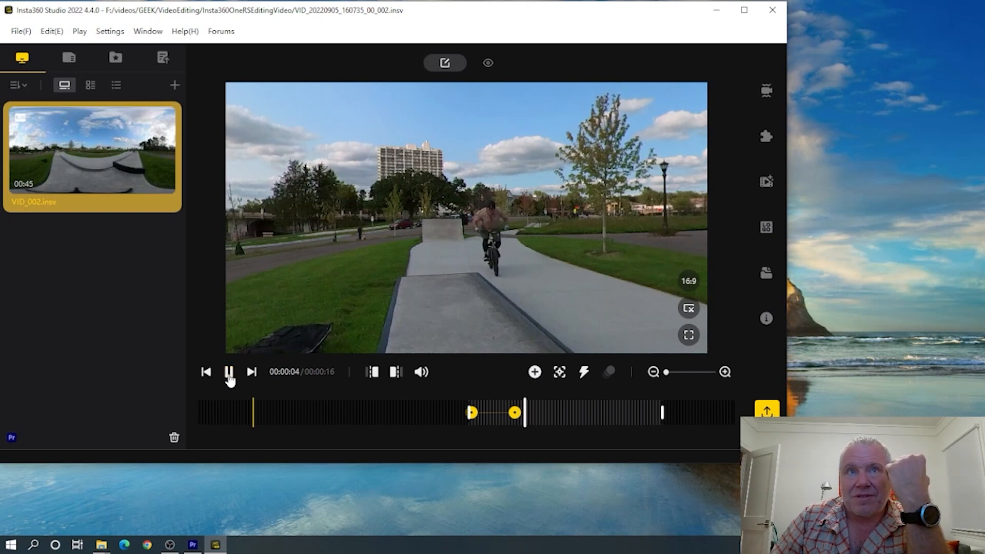
Add a keyframe at 00:00:05 framing the approaching rider with pan 59.8°, tilt -0.9°, field of view 55.7° and distortion 0.12
{"action": "left_click", "coordinate": [229, 377]}
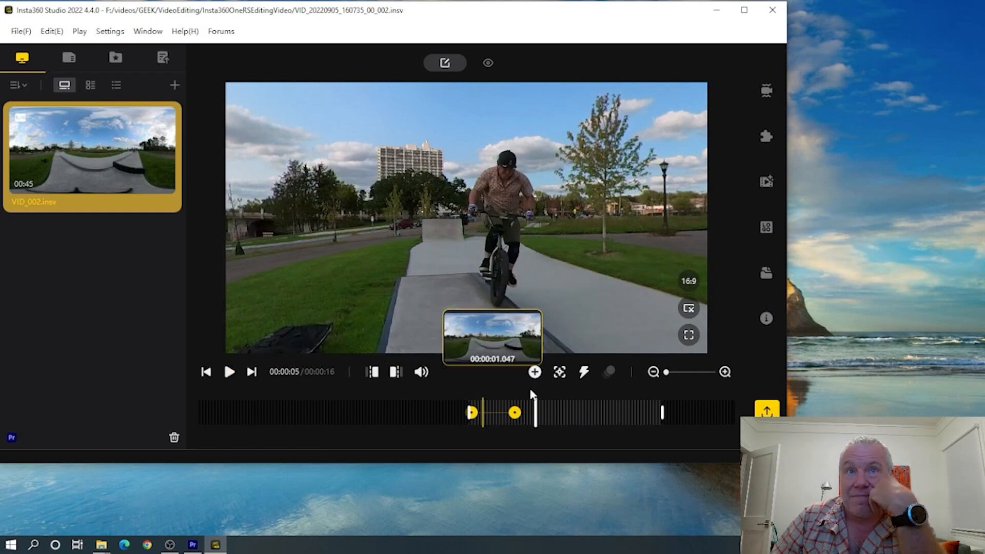
{"action": "left_click_drag", "start_coordinate": [565, 318], "coordinate": [450, 284]}
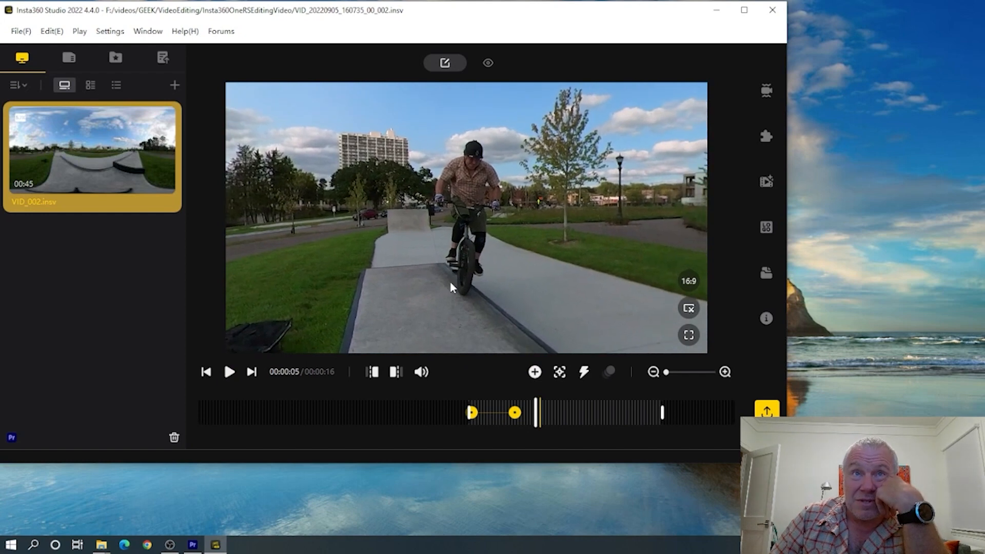
{"action": "left_click", "coordinate": [535, 373]}
{"action": "scroll", "coordinate": [342, 253], "scroll_direction": "down", "scroll_amount": 2}
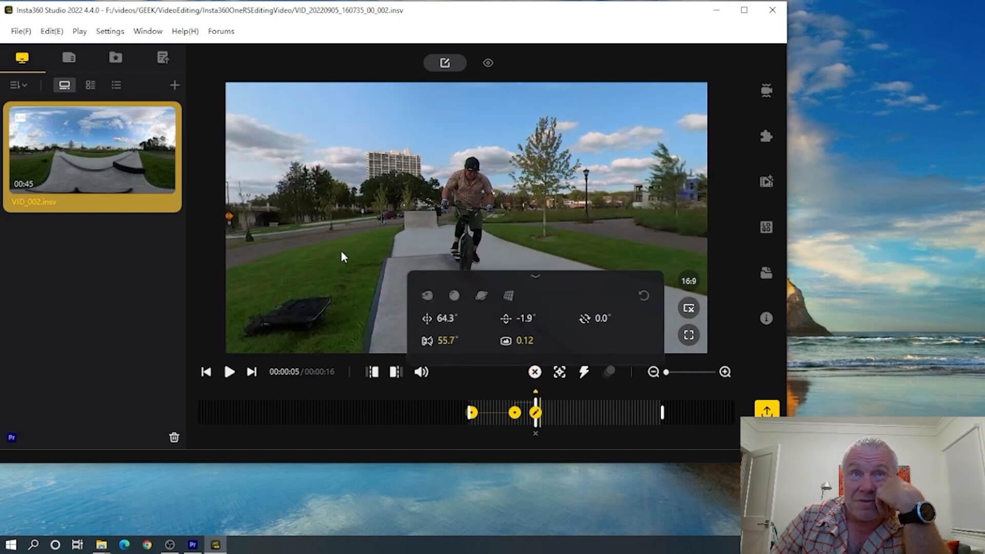
{"action": "left_click_drag", "start_coordinate": [341, 252], "coordinate": [305, 268]}
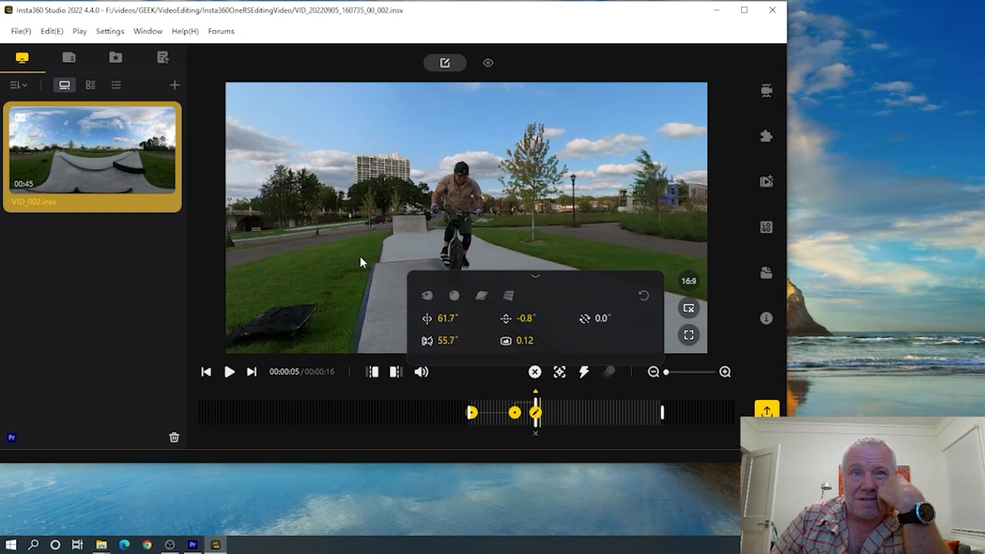
{"action": "left_click_drag", "start_coordinate": [359, 258], "coordinate": [305, 317]}
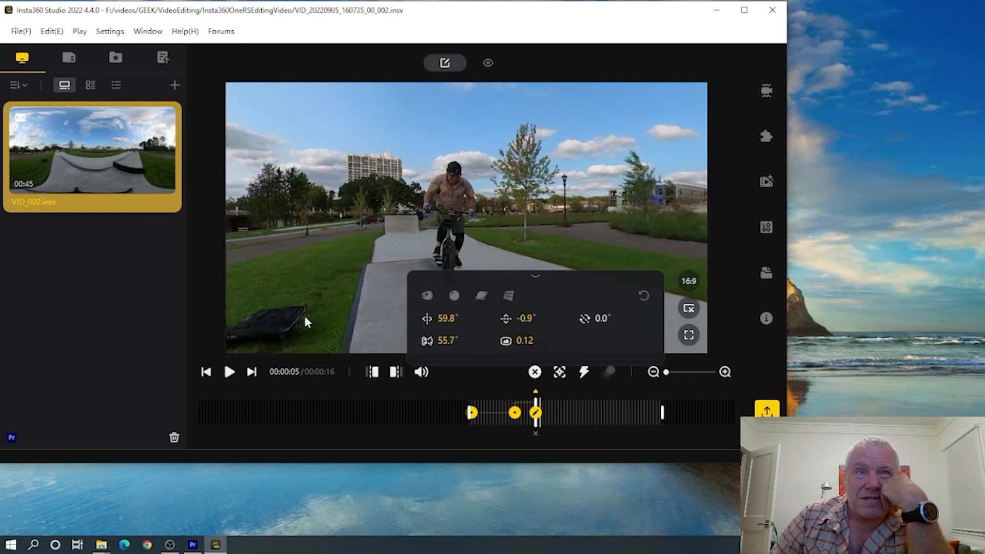
Add a keyframe at 00:00:06 following the passing rider with pan 18.0°, tilt -0.7°, field of view 61.4° and distortion 0.23
{"action": "left_click", "coordinate": [228, 372]}
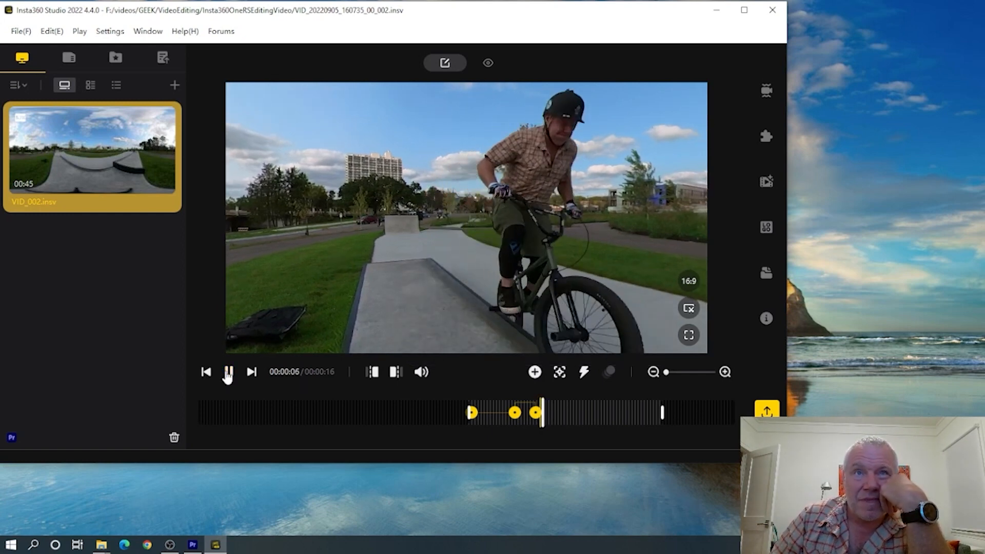
{"action": "left_click", "coordinate": [228, 372]}
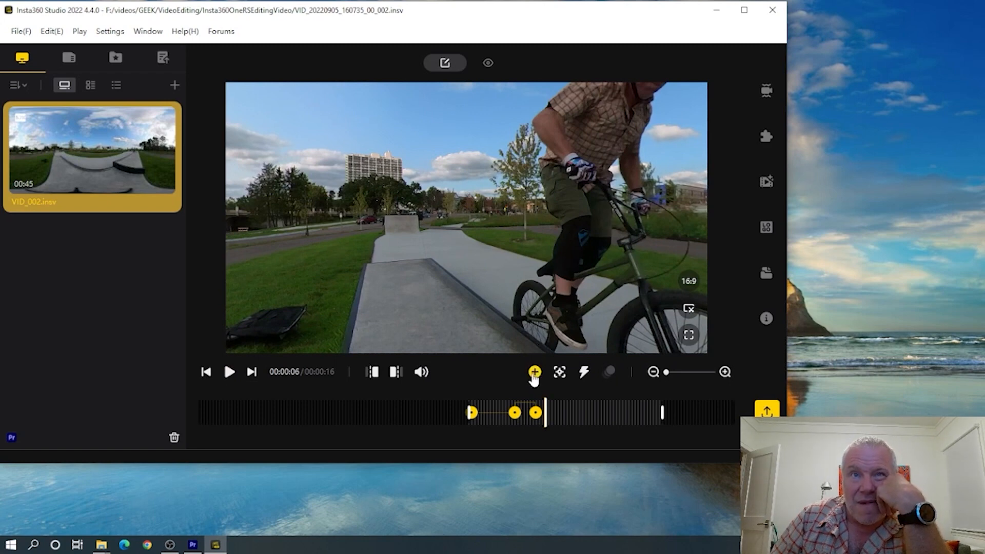
{"action": "left_click_drag", "start_coordinate": [534, 295], "coordinate": [354, 273]}
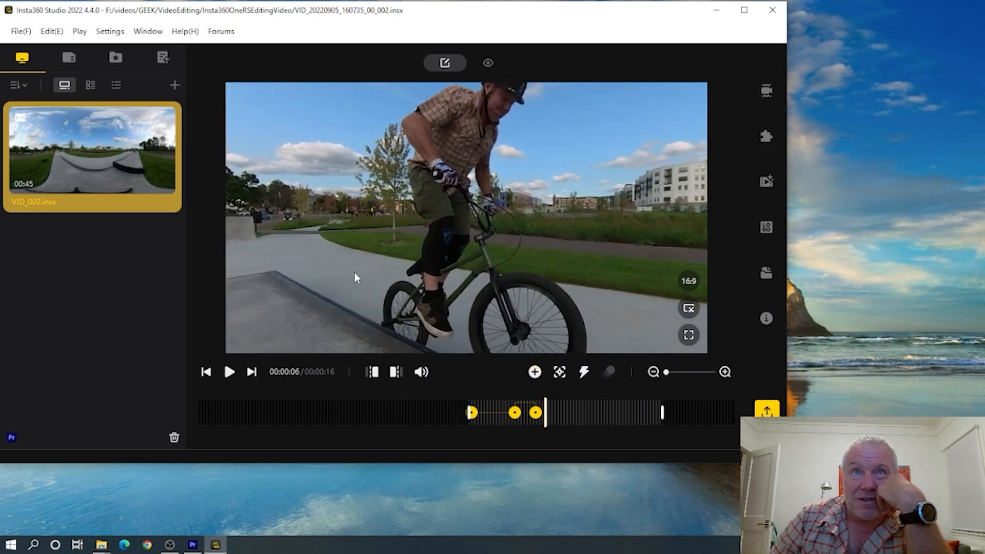
{"action": "left_click", "coordinate": [535, 373]}
{"action": "left_click_drag", "start_coordinate": [585, 239], "coordinate": [448, 237]}
{"action": "scroll", "coordinate": [448, 237], "scroll_direction": "down", "scroll_amount": 2}
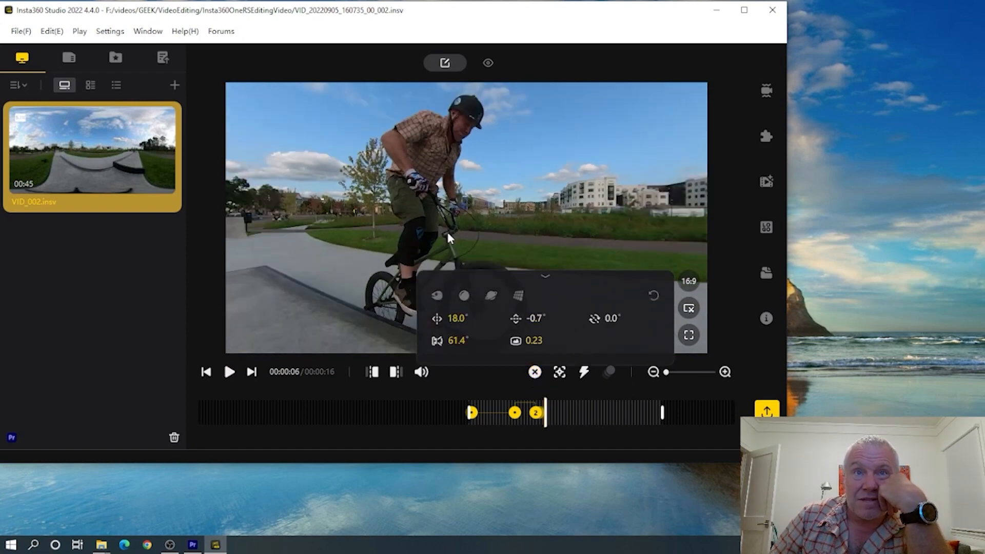
Reframe the 00:00:06 keyframe on the passing rider with pan 10.1°, tilt -1.0°, field of view 67.1° and distortion 0.35
{"action": "left_click_drag", "start_coordinate": [371, 232], "coordinate": [339, 220]}
{"action": "scroll", "coordinate": [346, 240], "scroll_direction": "down", "scroll_amount": 2}
{"action": "left_click_drag", "start_coordinate": [448, 211], "coordinate": [402, 225]}
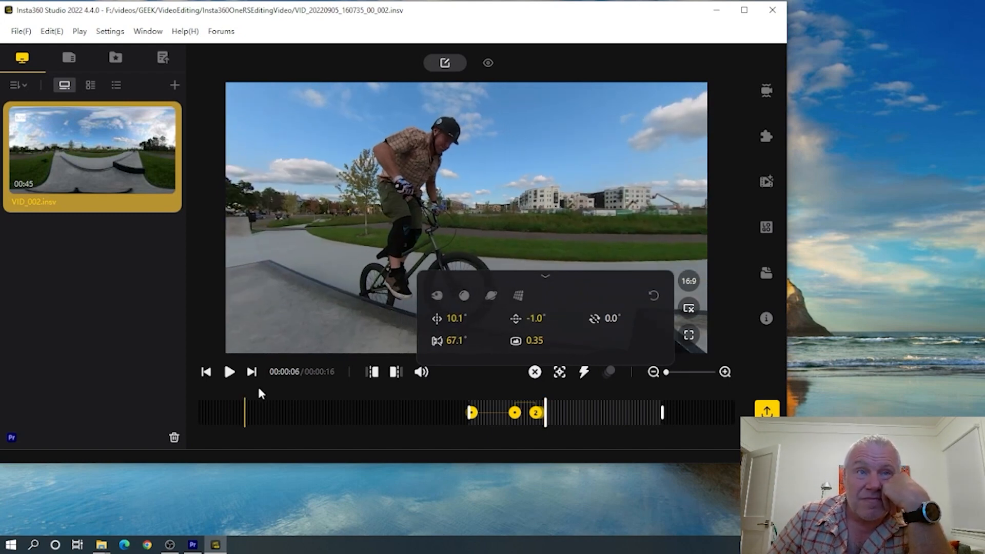
Add a keyframe at 00:00:07 following the departing rider with pan -53.3°, tilt 1.5°, field of view 61.4° and distortion 0.23
{"action": "left_click", "coordinate": [229, 373]}
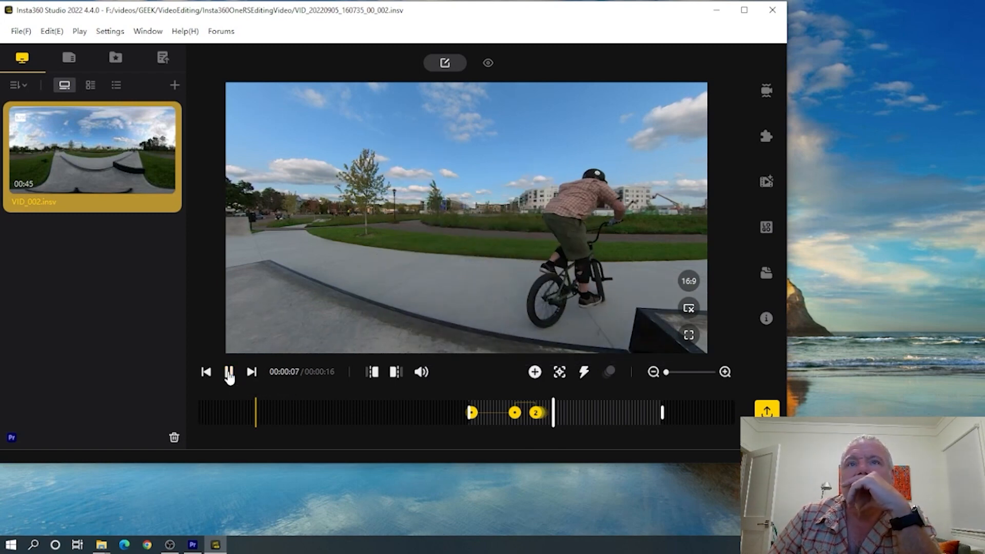
{"action": "left_click", "coordinate": [533, 372]}
{"action": "left_click_drag", "start_coordinate": [534, 247], "coordinate": [305, 252]}
{"action": "left_click_drag", "start_coordinate": [482, 230], "coordinate": [323, 236]}
{"action": "scroll", "coordinate": [360, 266], "scroll_direction": "up", "scroll_amount": 2}
{"action": "left_click_drag", "start_coordinate": [416, 241], "coordinate": [362, 255]}
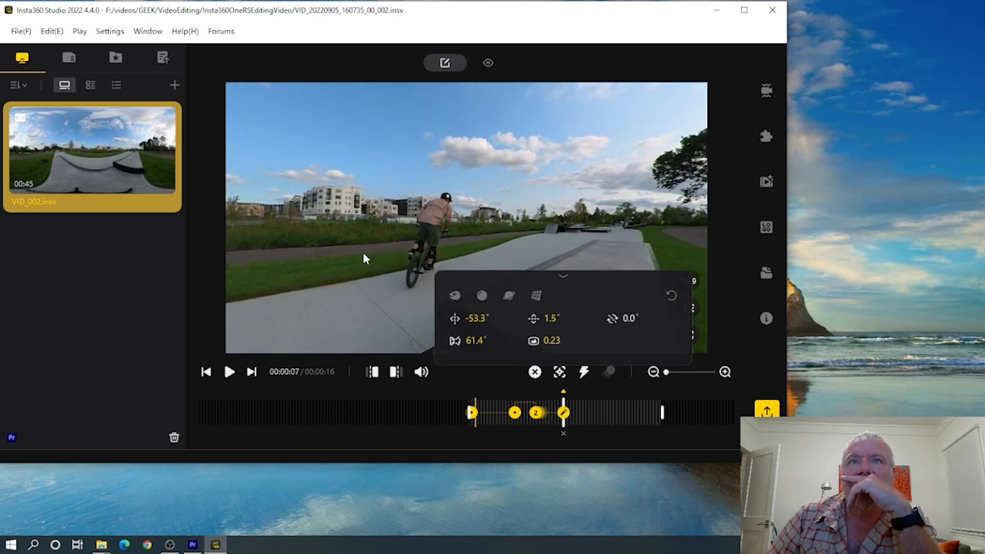
Add a keyframe at 00:00:10 centering the distant rider with pan -87.3°, tilt 0.7°, field of view 55.7° and distortion 0.12
{"action": "left_click", "coordinate": [230, 372]}
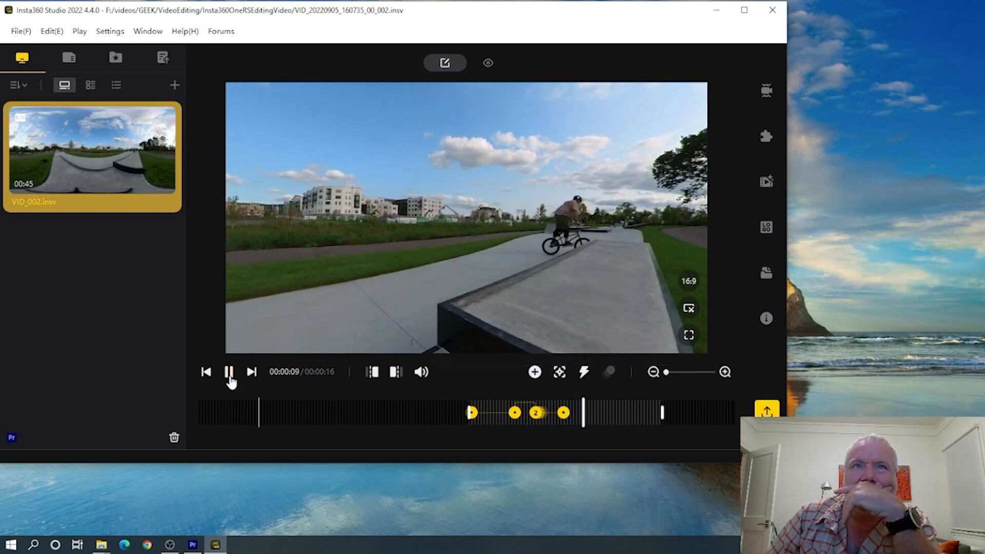
{"action": "left_click", "coordinate": [229, 372]}
{"action": "left_click", "coordinate": [535, 371]}
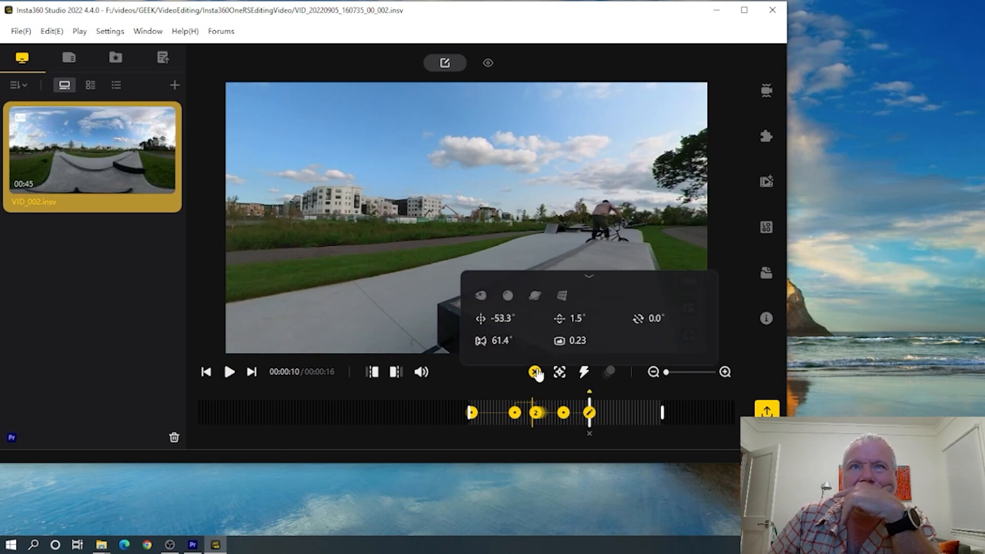
{"action": "left_click_drag", "start_coordinate": [597, 216], "coordinate": [280, 208]}
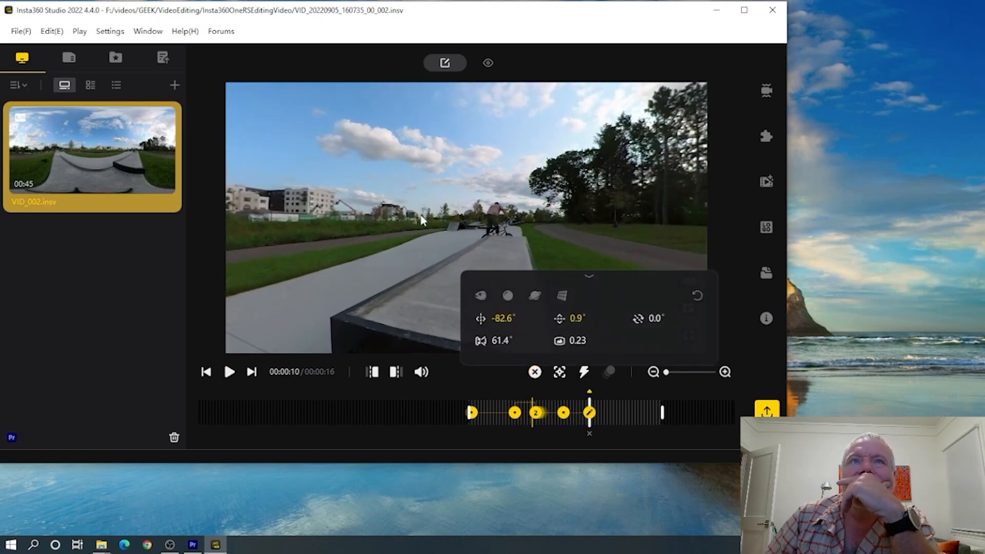
{"action": "scroll", "coordinate": [457, 242], "scroll_direction": "up", "scroll_amount": 2}
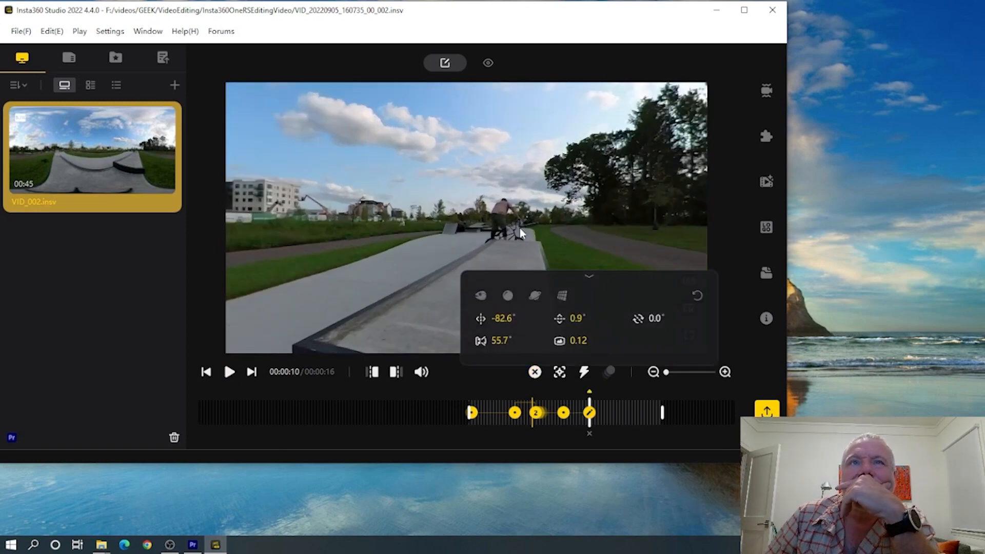
{"action": "left_click_drag", "start_coordinate": [522, 227], "coordinate": [449, 231]}
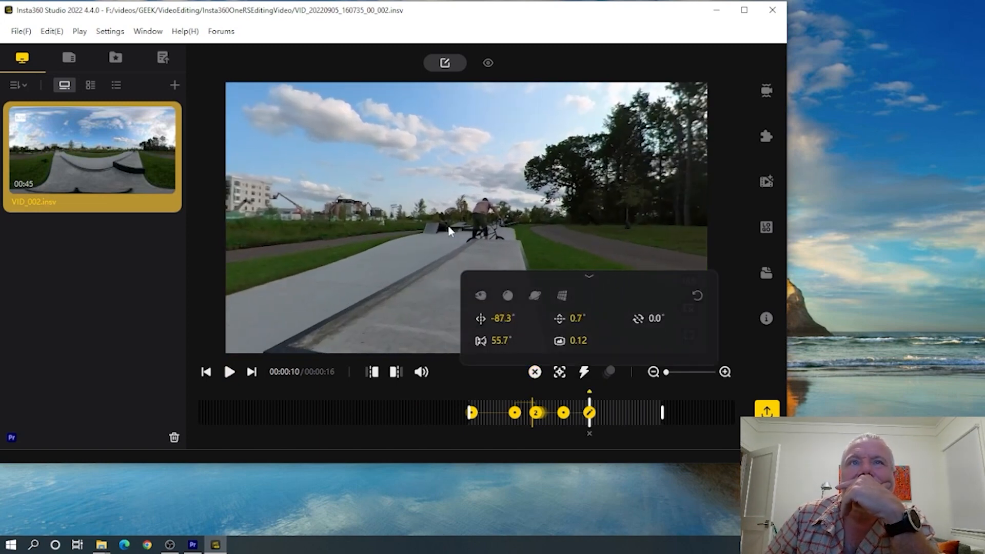
Play on to 00:00:14, where the rider is returning, and add a keyframe that holds the current framing
{"action": "left_click", "coordinate": [229, 372]}
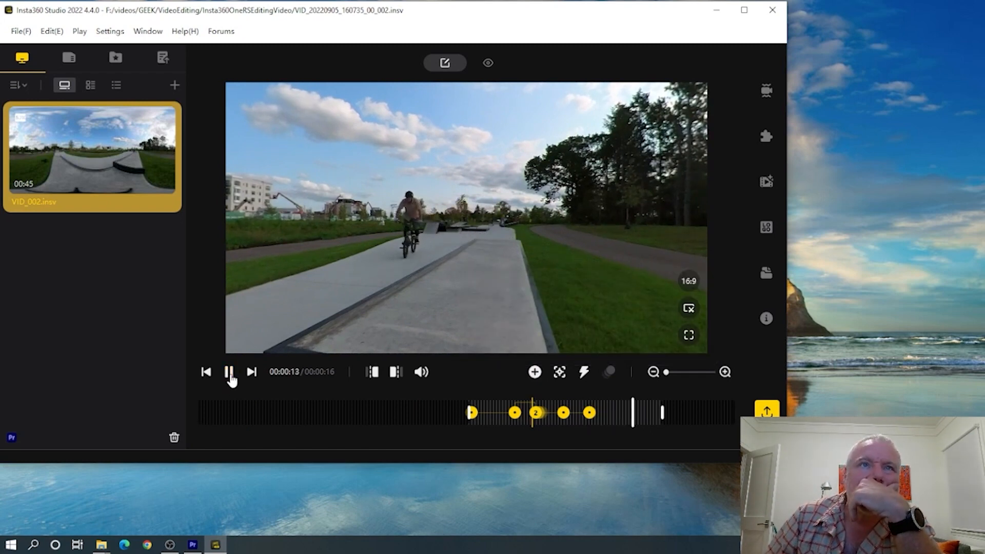
{"action": "left_click", "coordinate": [229, 373]}
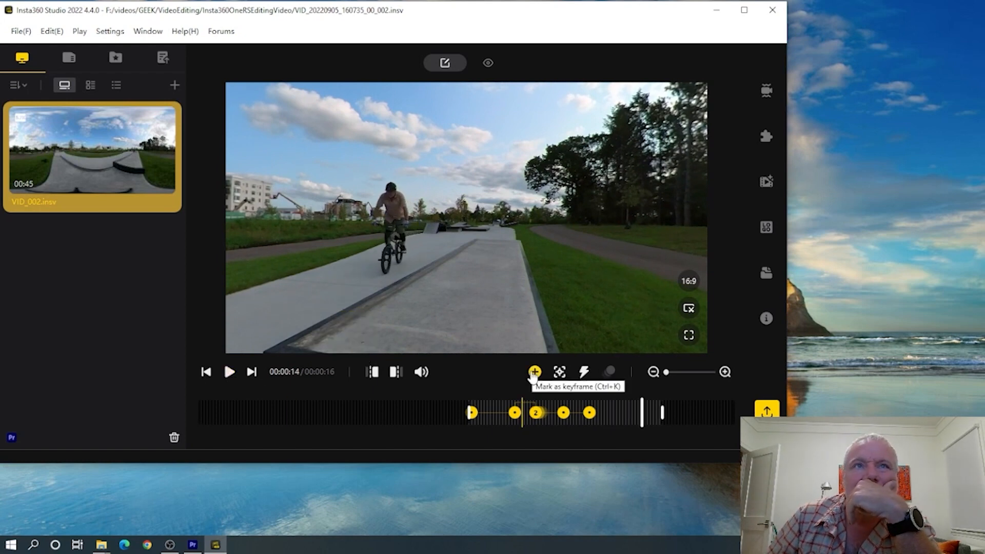
{"action": "left_click", "coordinate": [533, 373]}
Add a final keyframe at the clip's end, 00:00:16, framing the returned rider with pan -27.7° and tilt -1.1°
{"action": "left_click", "coordinate": [231, 377]}
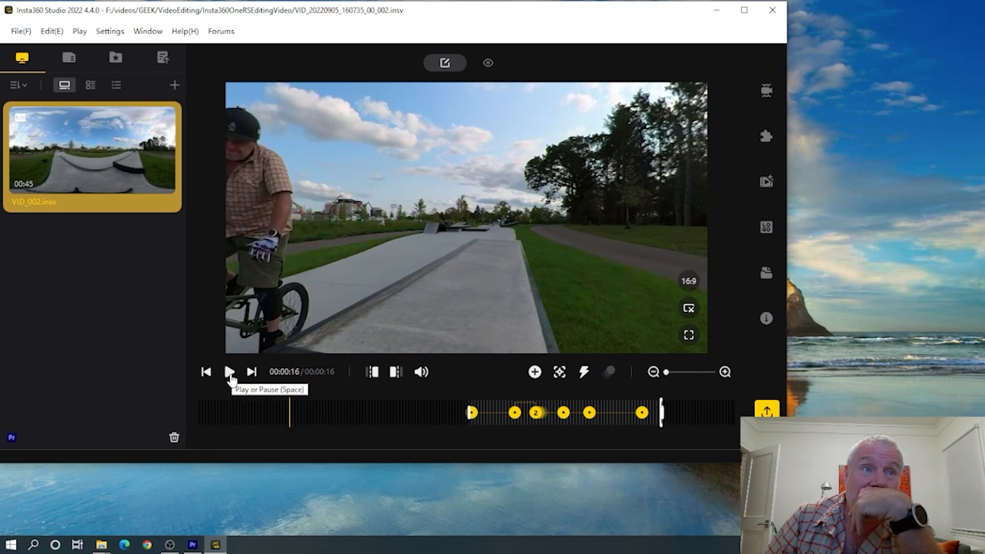
{"action": "left_click_drag", "start_coordinate": [333, 323], "coordinate": [506, 301]}
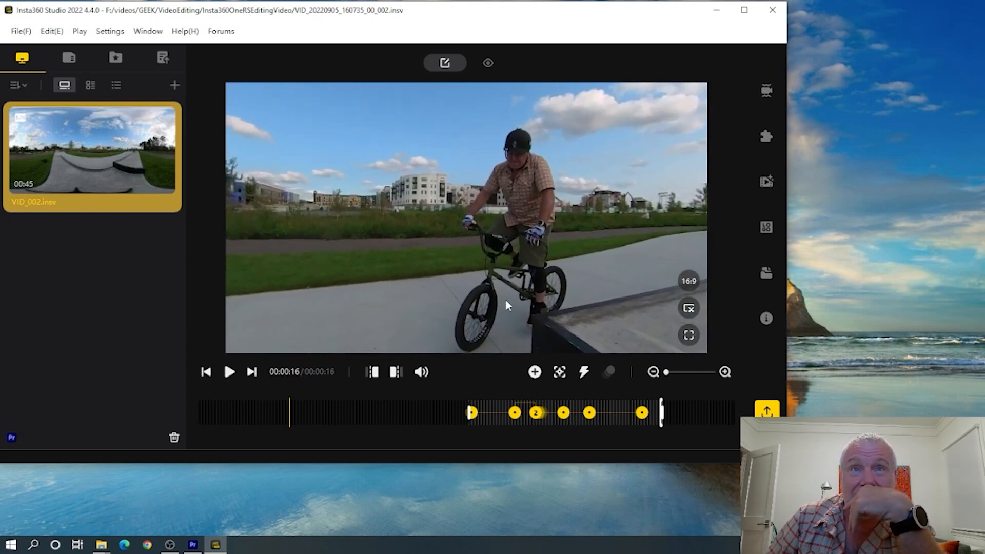
{"action": "left_click", "coordinate": [534, 372]}
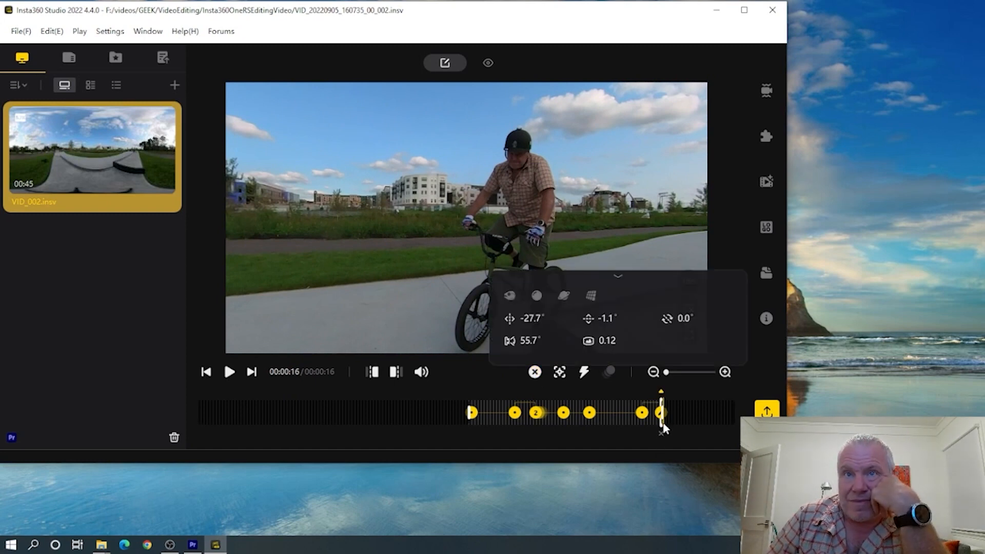
Replay the trimmed section to check how the view follows the rider through all keyframes
{"action": "left_click", "coordinate": [229, 373]}
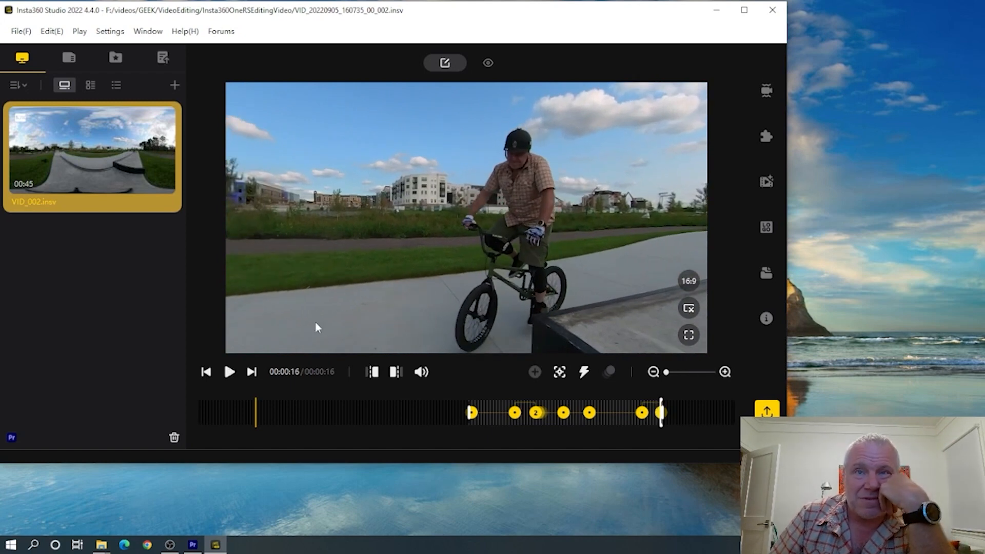
{"action": "left_click", "coordinate": [229, 377]}
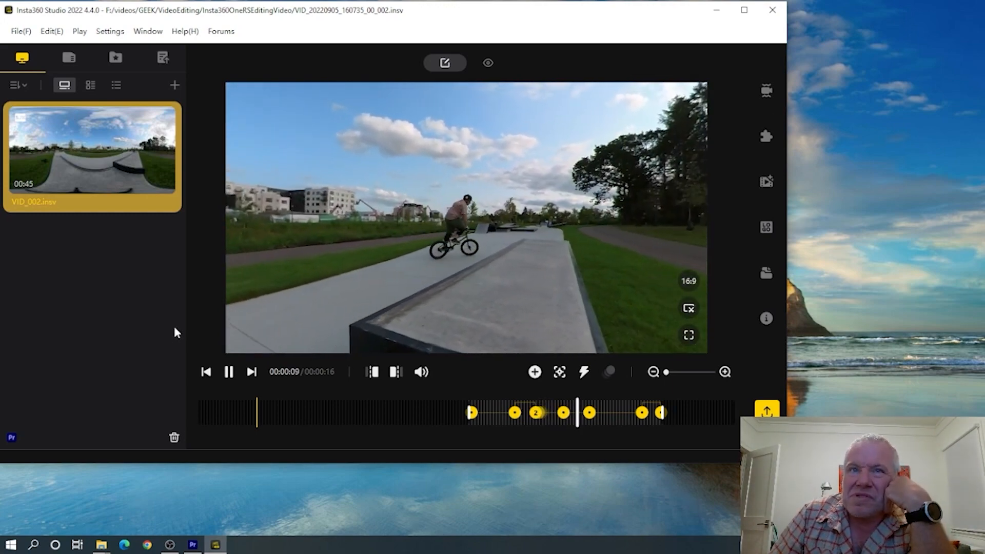
{"action": "left_click", "coordinate": [229, 377]}
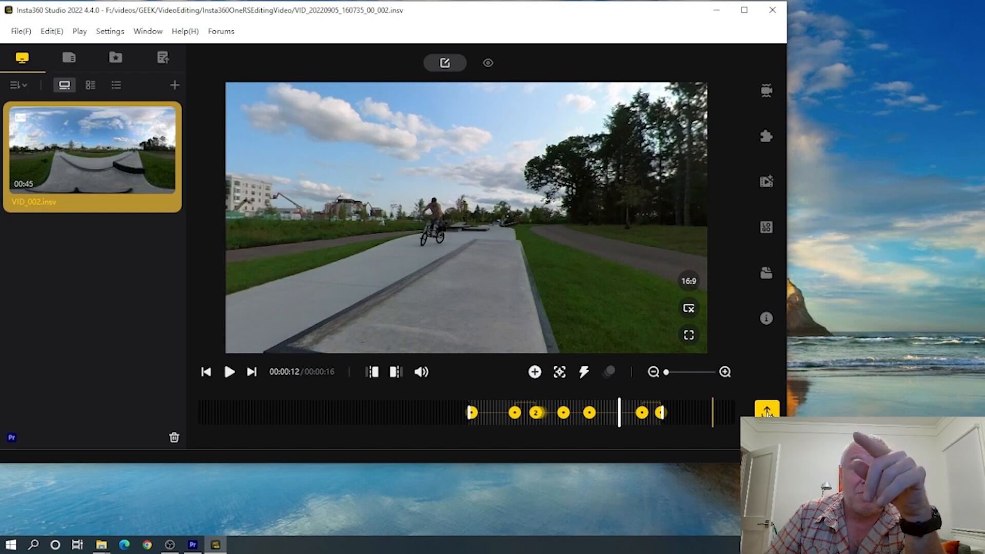
Open the export settings for the reframed video and name the output file FeebleGrind.mp4
{"action": "left_click", "coordinate": [767, 411]}
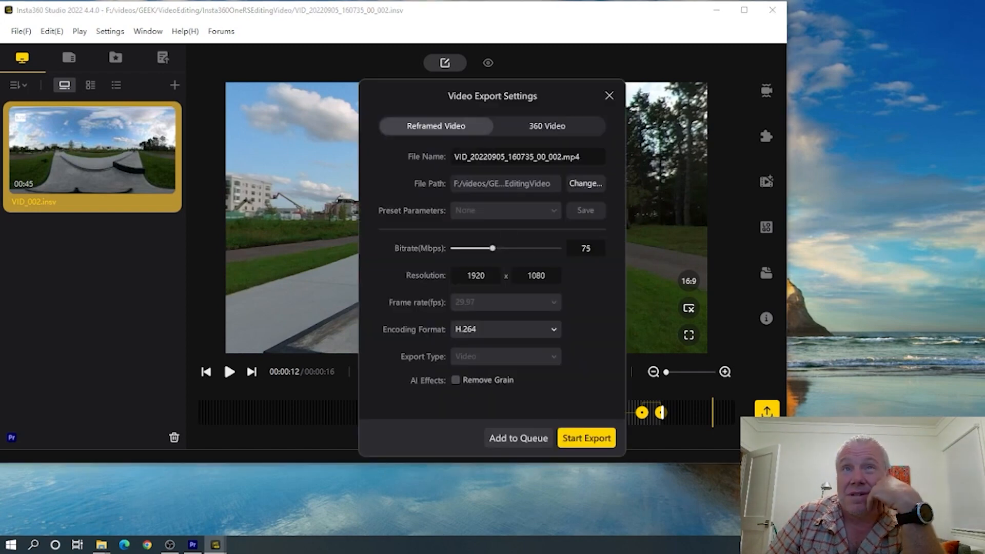
{"action": "left_click_drag", "start_coordinate": [562, 157], "coordinate": [376, 162]}
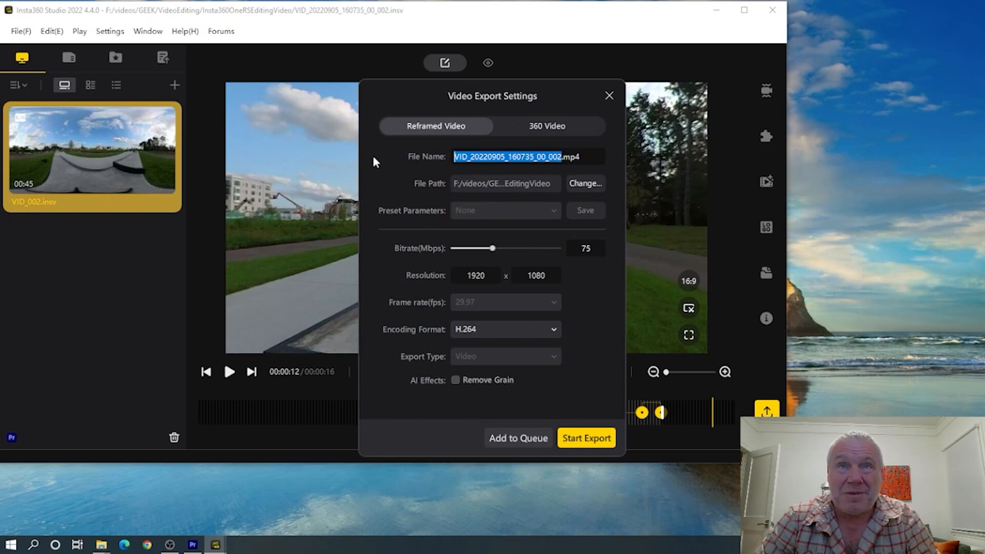
{"action": "type", "text": "F"}
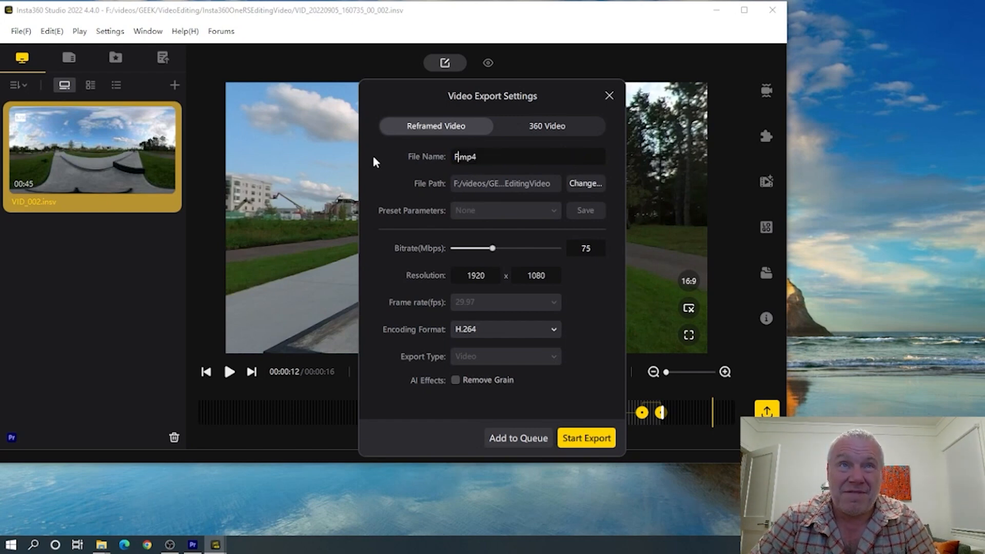
{"action": "type", "text": "eebleGrind"}
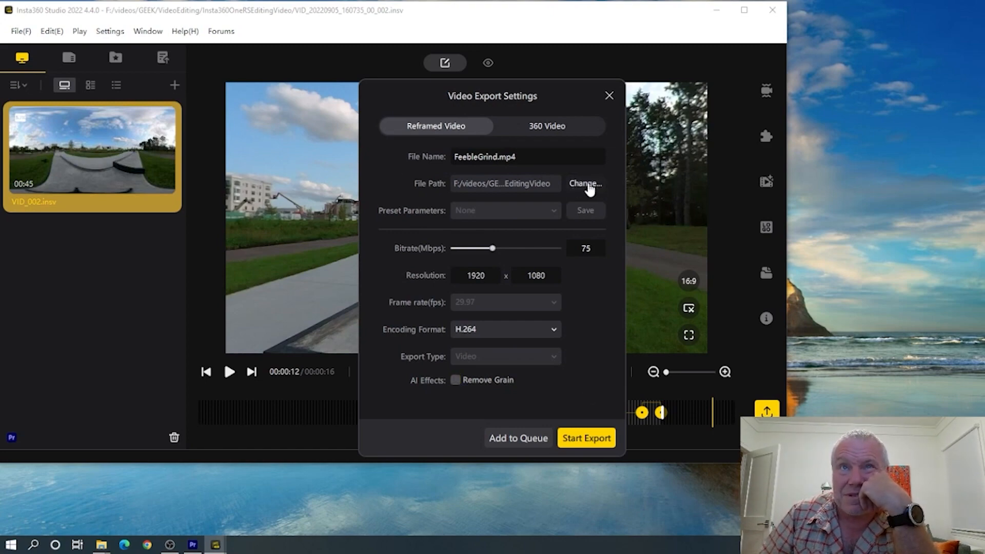
Check the export destination folder, keep Insta360OneRSEditingVideo, and start exporting the video
{"action": "left_click", "coordinate": [588, 183]}
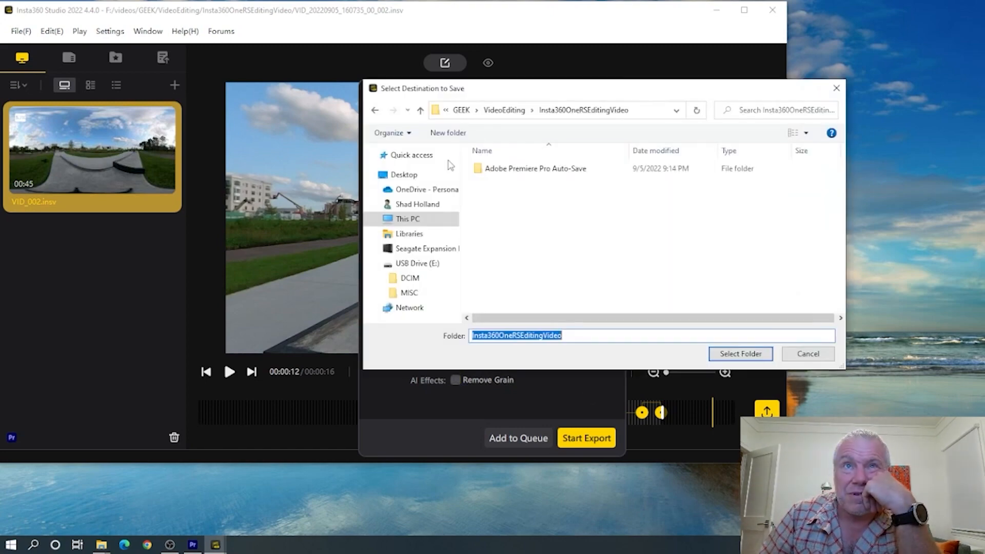
{"action": "left_click", "coordinate": [818, 354]}
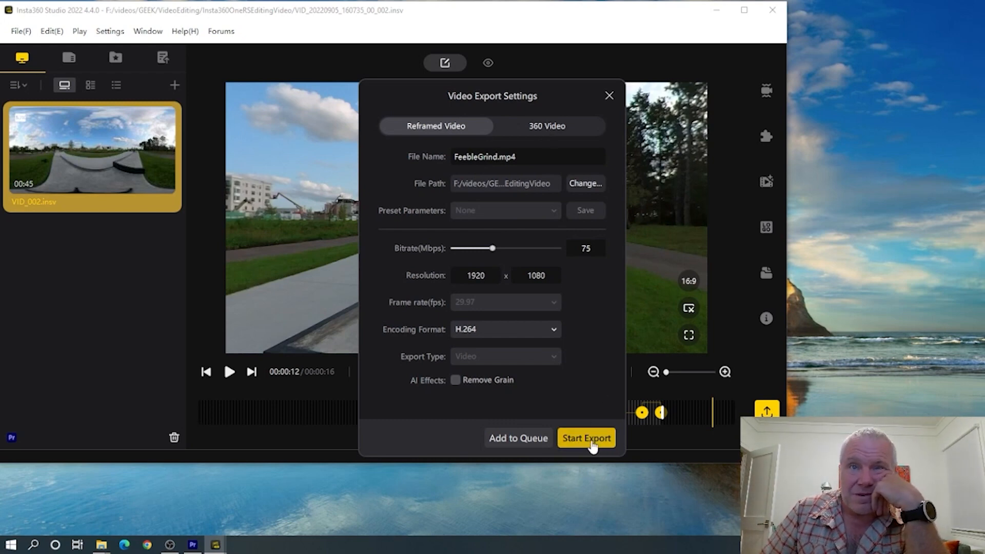
{"action": "left_click", "coordinate": [590, 442]}
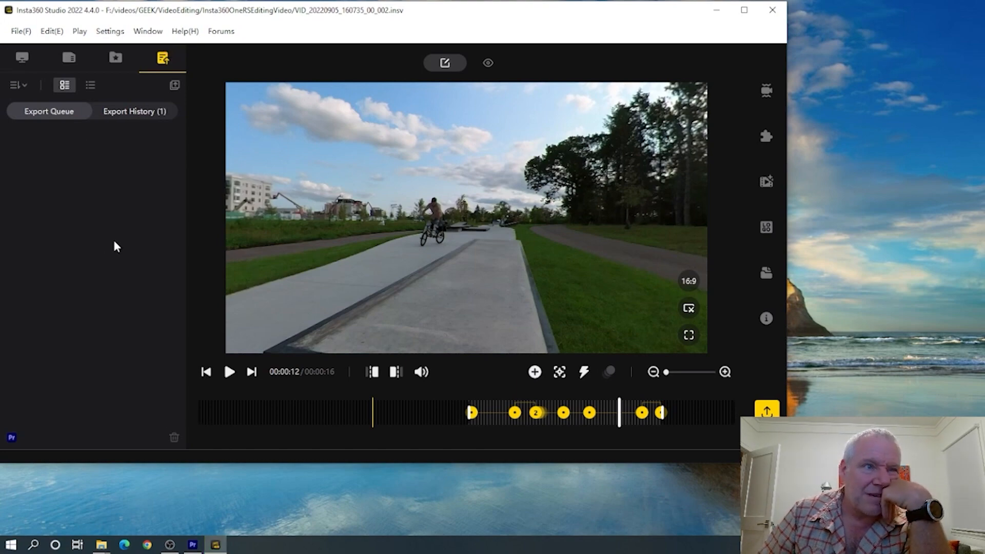
Switch to the Insta360OneRSEditingVideo folder in File Explorer, watch the exported FeebleGrind video, and close the player
{"action": "mouse_move", "coordinate": [101, 546]}
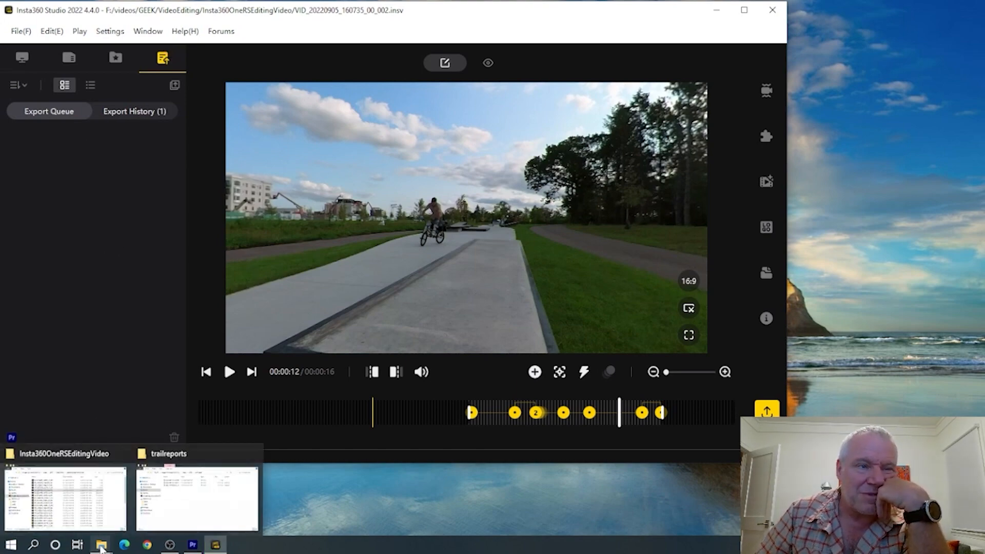
{"action": "mouse_move", "coordinate": [93, 517]}
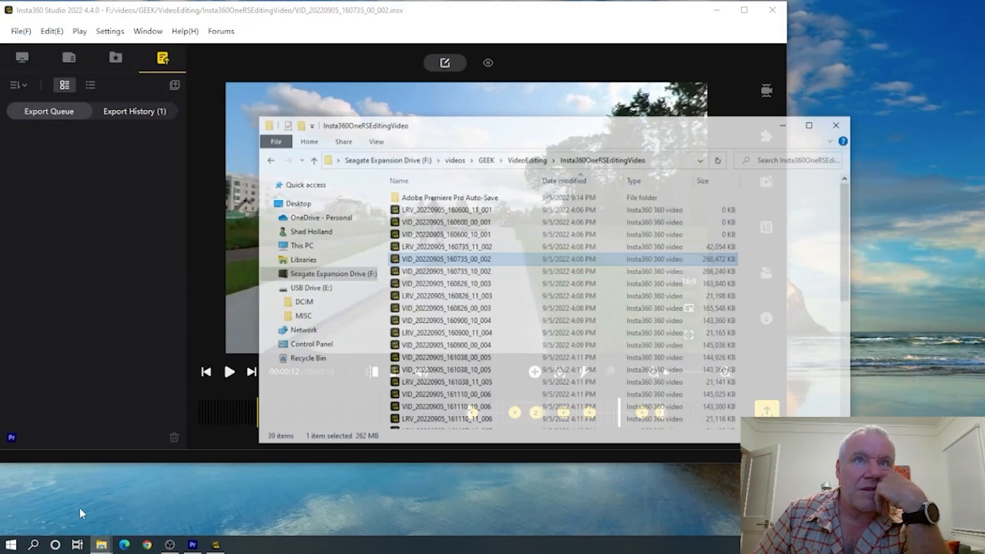
{"action": "left_click", "coordinate": [81, 513]}
{"action": "scroll", "coordinate": [482, 308], "scroll_direction": "down", "scroll_amount": 6}
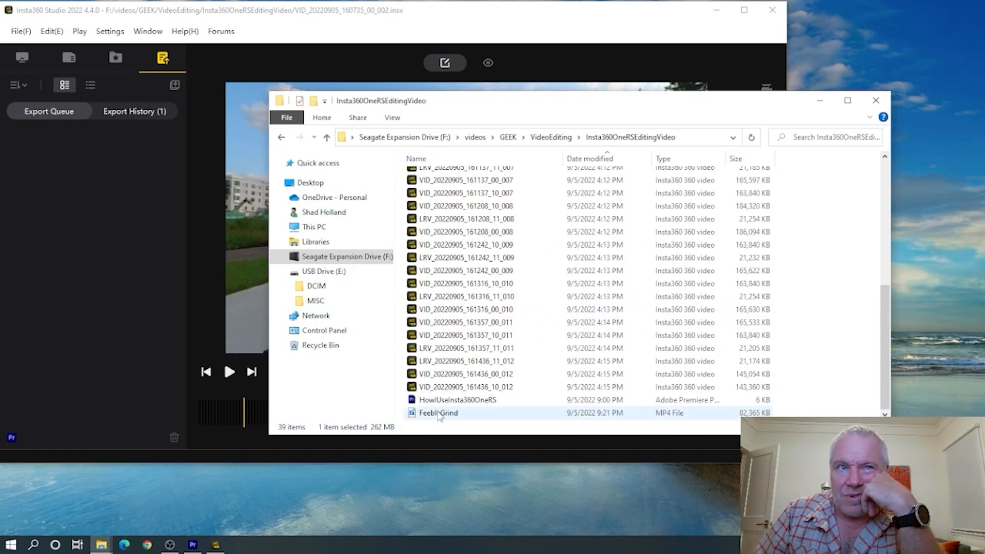
{"action": "double_click", "coordinate": [438, 413]}
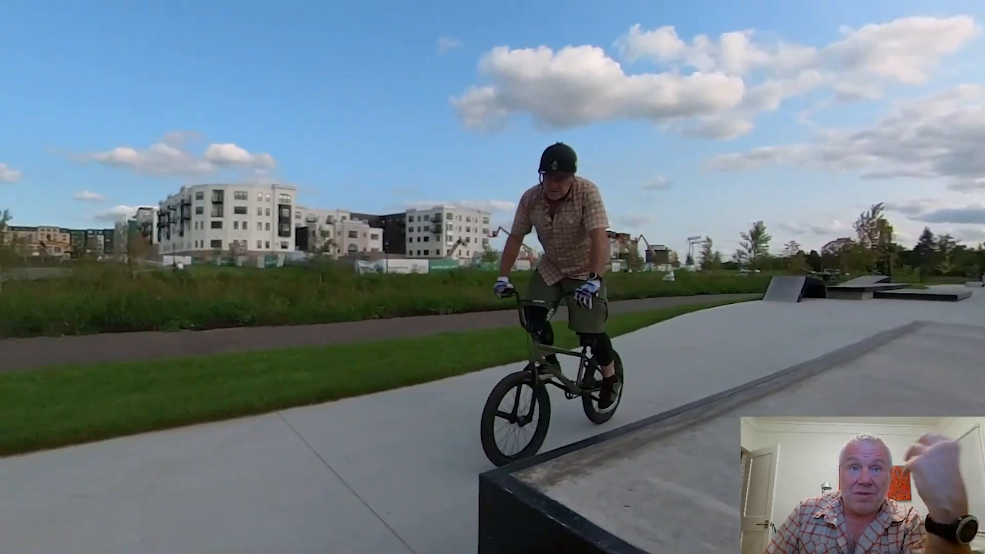
{"action": "key", "text": "space"}
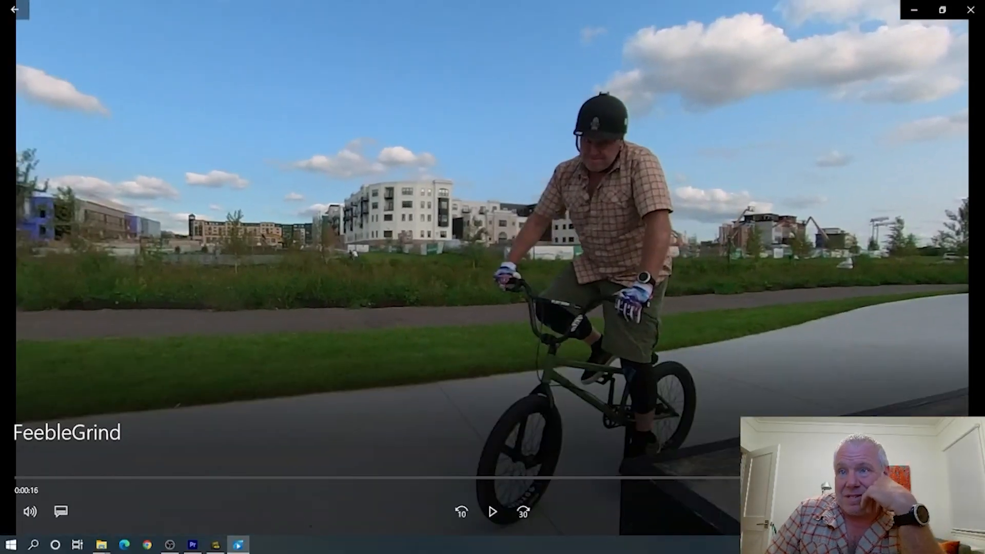
{"action": "key", "text": "alt+Return"}
{"action": "key", "text": "Escape"}
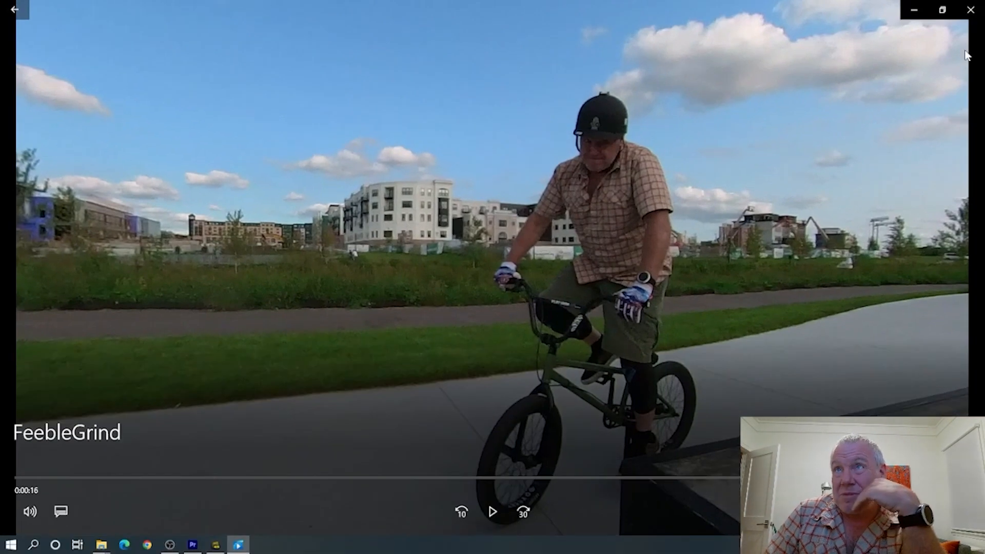
{"action": "left_click", "coordinate": [974, 9]}
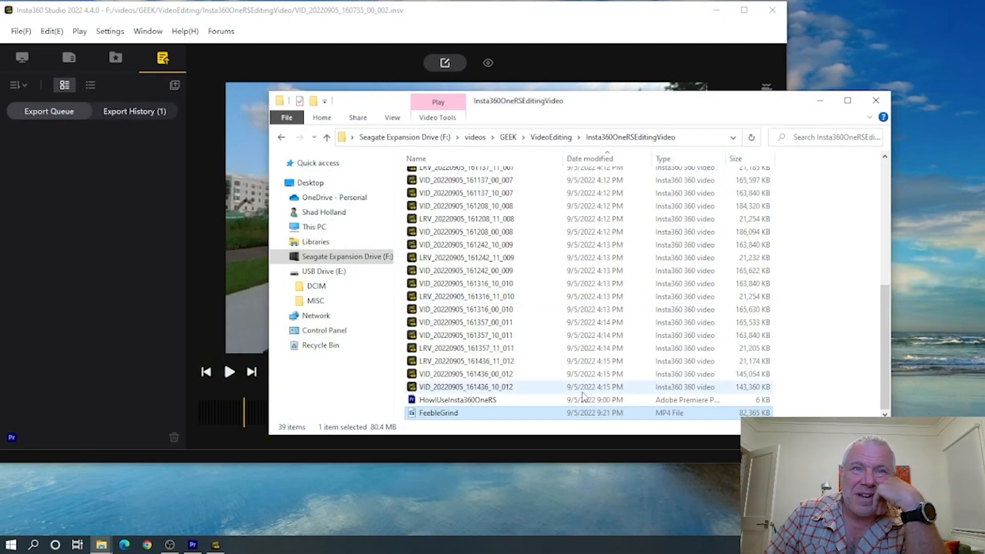
Return to Insta360 Studio, review the keyframes from 00:00:03 to 00:00:07, and close the program
{"action": "left_click", "coordinate": [72, 327]}
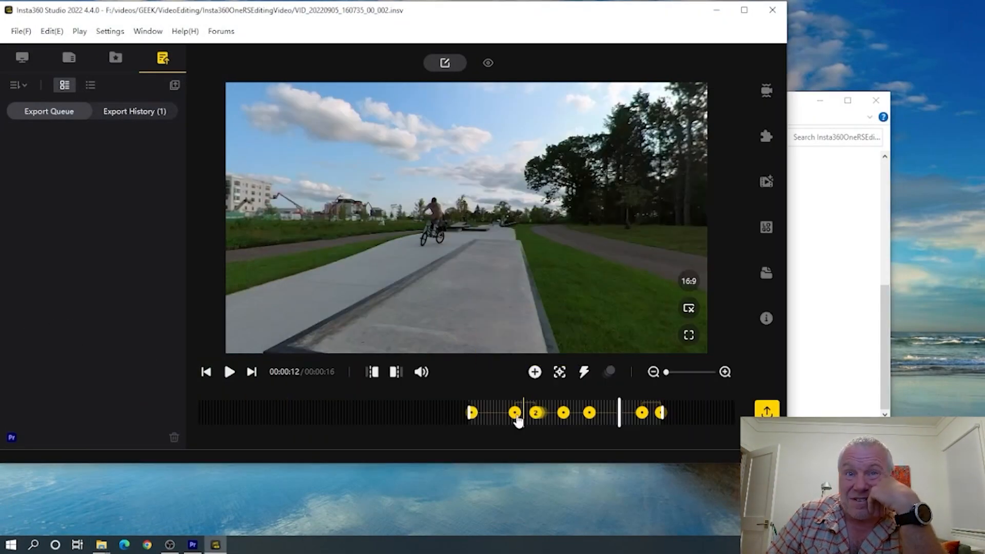
{"action": "left_click", "coordinate": [515, 414]}
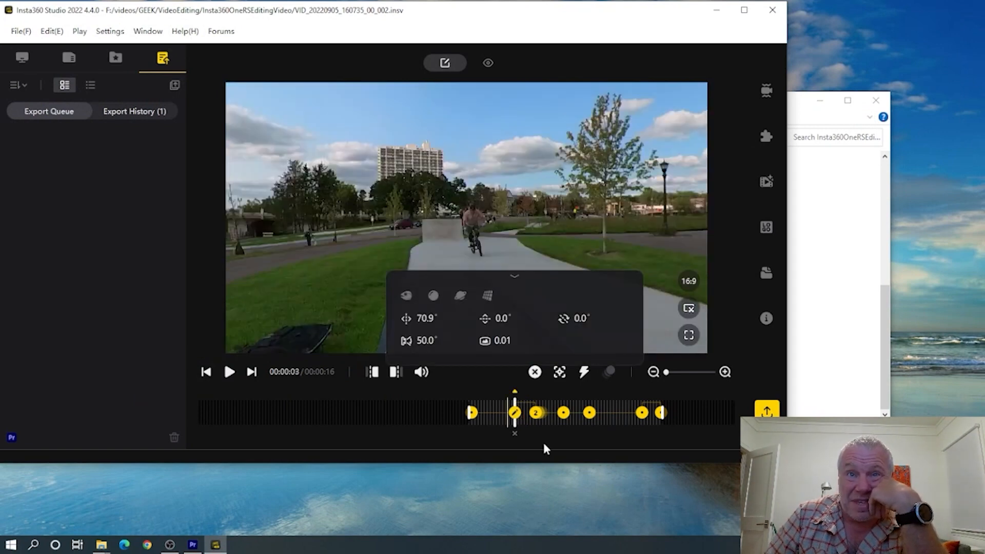
{"action": "left_click", "coordinate": [537, 413]}
{"action": "left_click", "coordinate": [563, 413]}
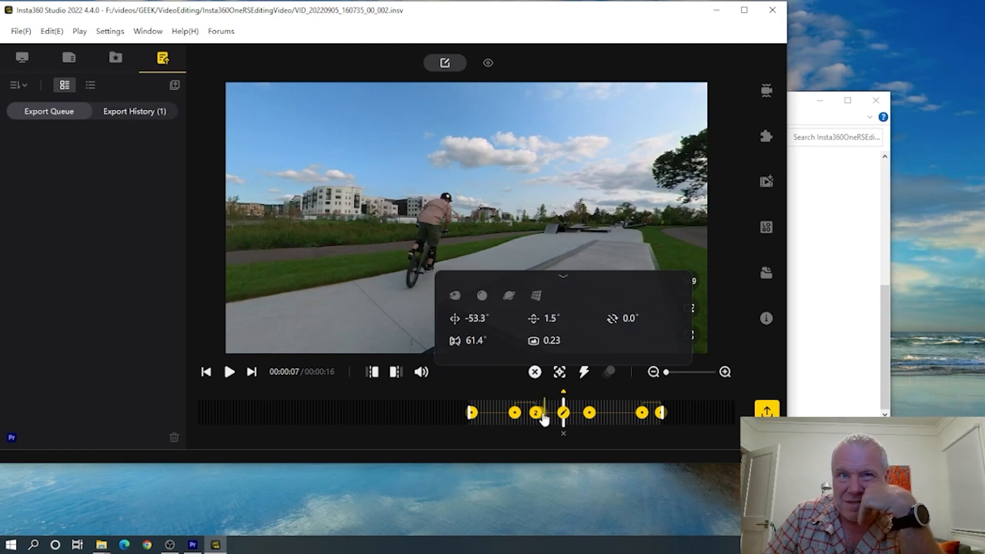
{"action": "mouse_move", "coordinate": [666, 374]}
{"action": "left_mouse_down"}
{"action": "mouse_move", "coordinate": [681, 376]}
{"action": "mouse_move", "coordinate": [656, 378]}
{"action": "left_mouse_up"}
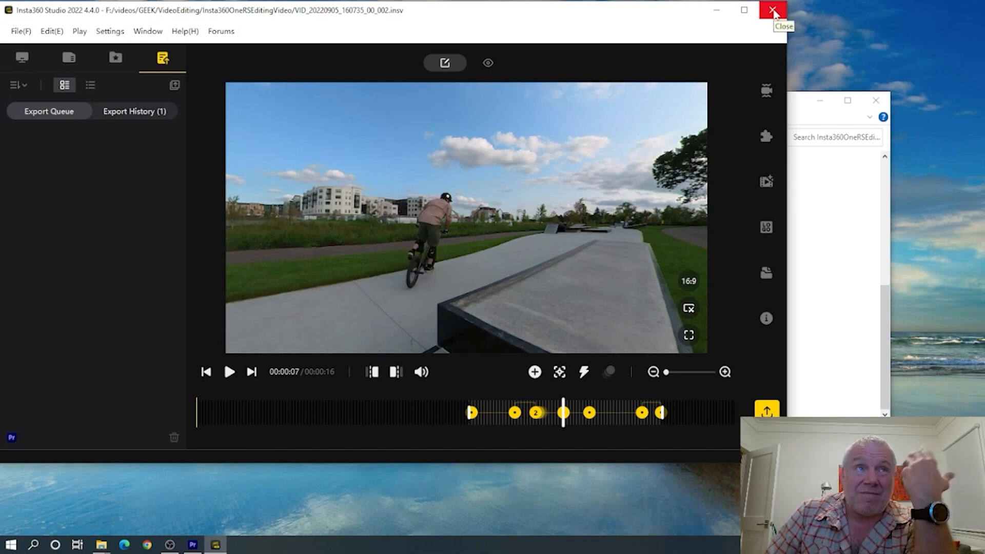
{"action": "left_click", "coordinate": [772, 10]}
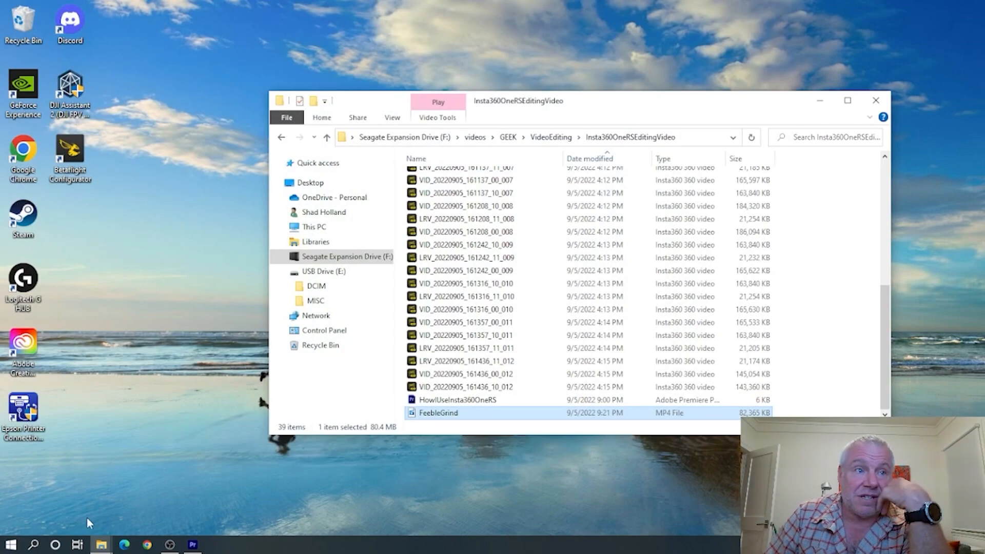
Switch to Premiere Pro and add the FeebleGrind MP4 from the Insta360OneRSEditingVideo folder to the empty timeline as a new sequence
{"action": "left_click", "coordinate": [192, 544]}
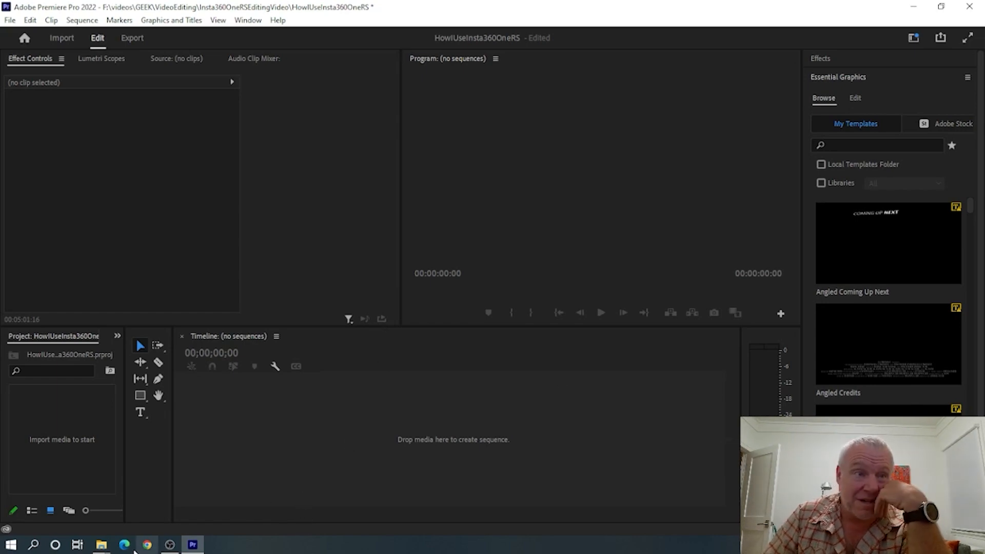
{"action": "mouse_move", "coordinate": [103, 548]}
{"action": "left_click", "coordinate": [64, 494]}
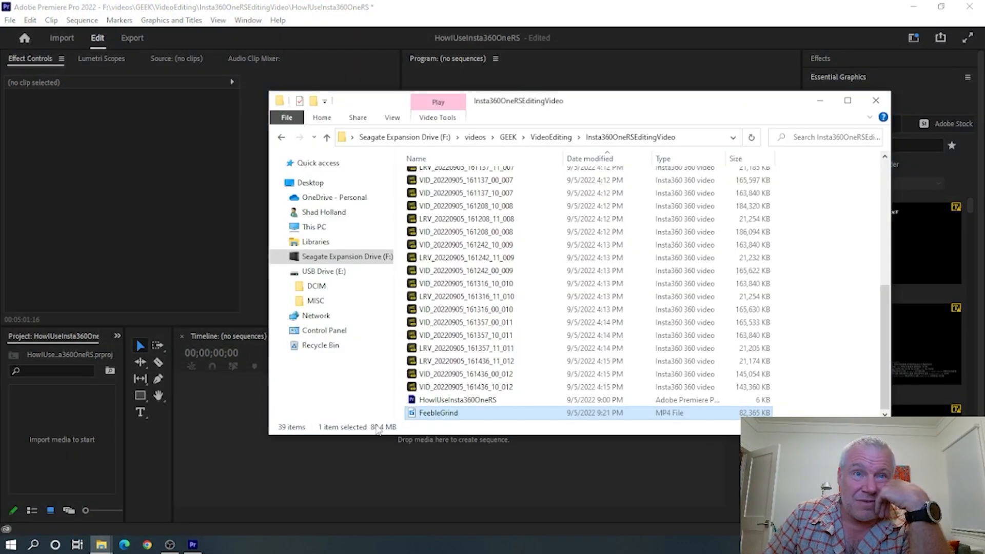
{"action": "left_click_drag", "start_coordinate": [441, 417], "coordinate": [224, 430]}
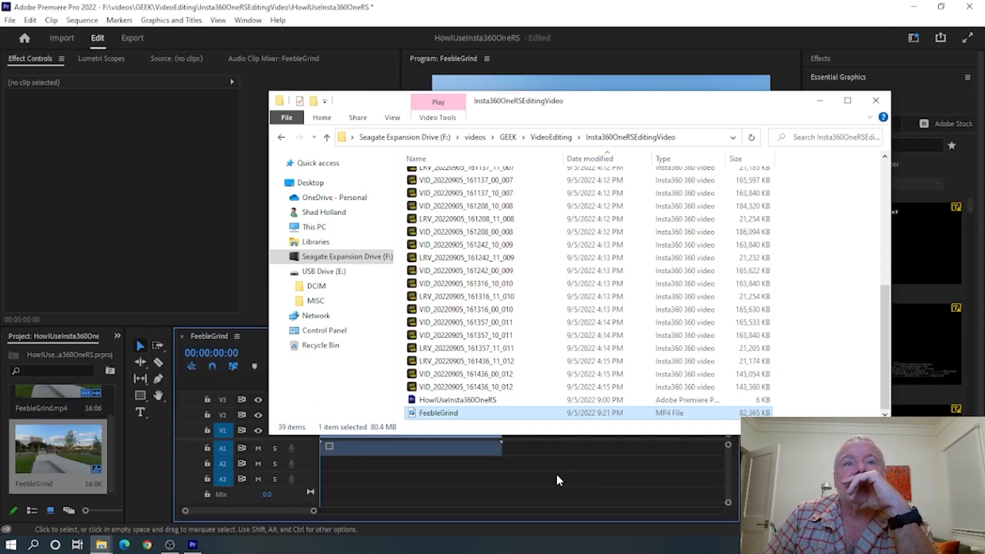
Select the FeebleGrind clip in the Premiere Pro timeline and play the sequence, stopping at 00:00:09:12
{"action": "left_click", "coordinate": [555, 471]}
{"action": "left_click_drag", "start_coordinate": [446, 439], "coordinate": [443, 440]}
{"action": "left_click", "coordinate": [601, 313]}
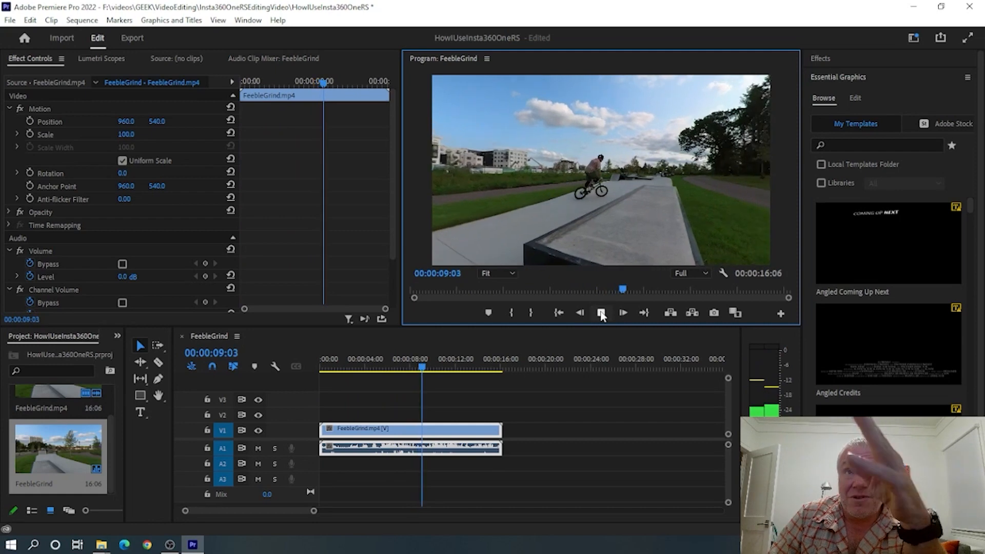
{"action": "left_click", "coordinate": [601, 314]}
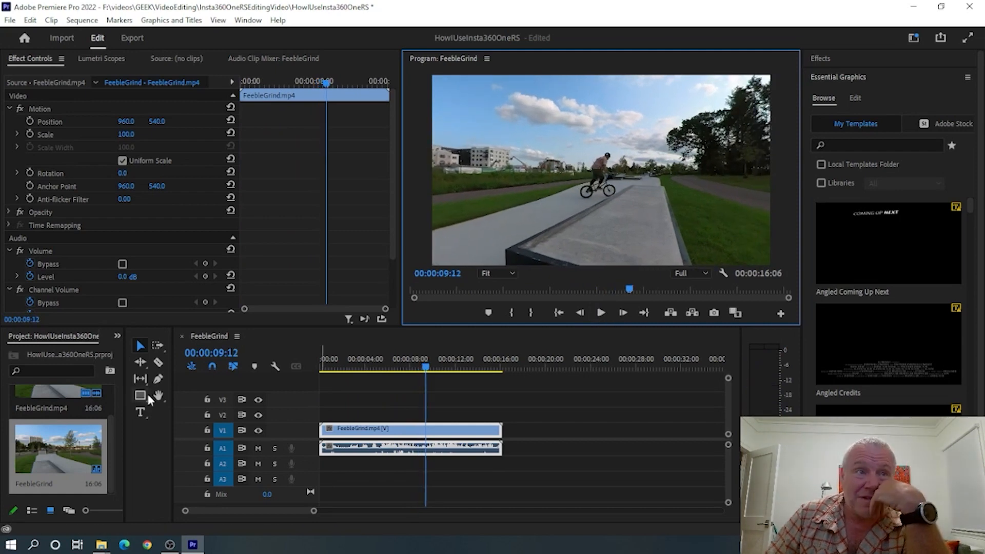
Try splitting the FeebleGrind clip at 00:00:09:12 with the Razor tool, undo the cut, and return to the Selection tool
{"action": "left_click", "coordinate": [158, 362]}
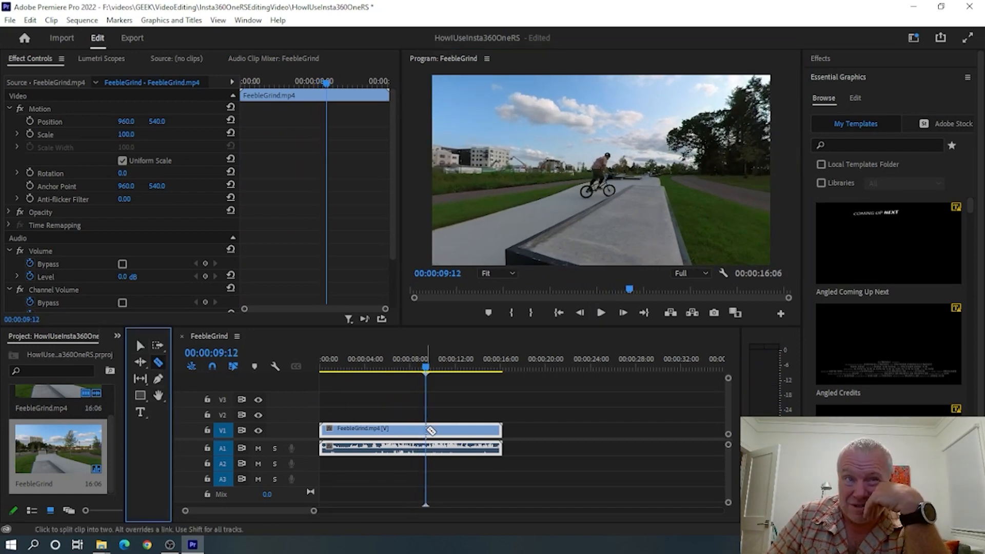
{"action": "left_click", "coordinate": [426, 430]}
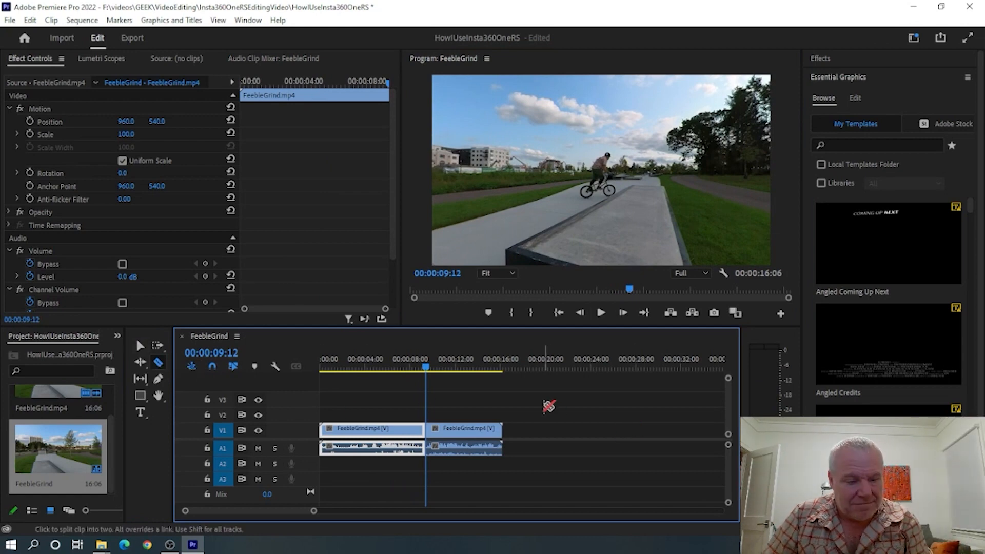
{"action": "key", "text": "ctrl+z"}
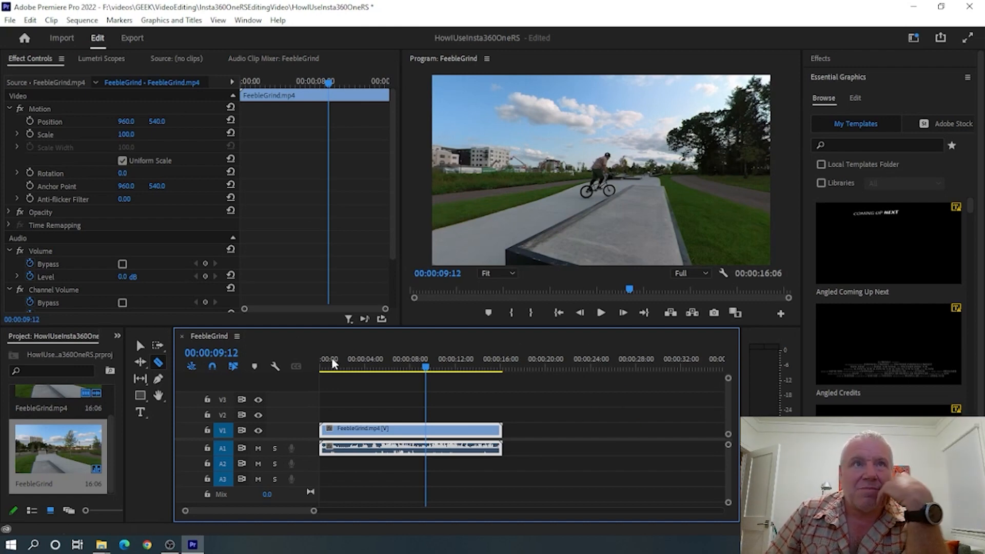
{"action": "left_click", "coordinate": [140, 344]}
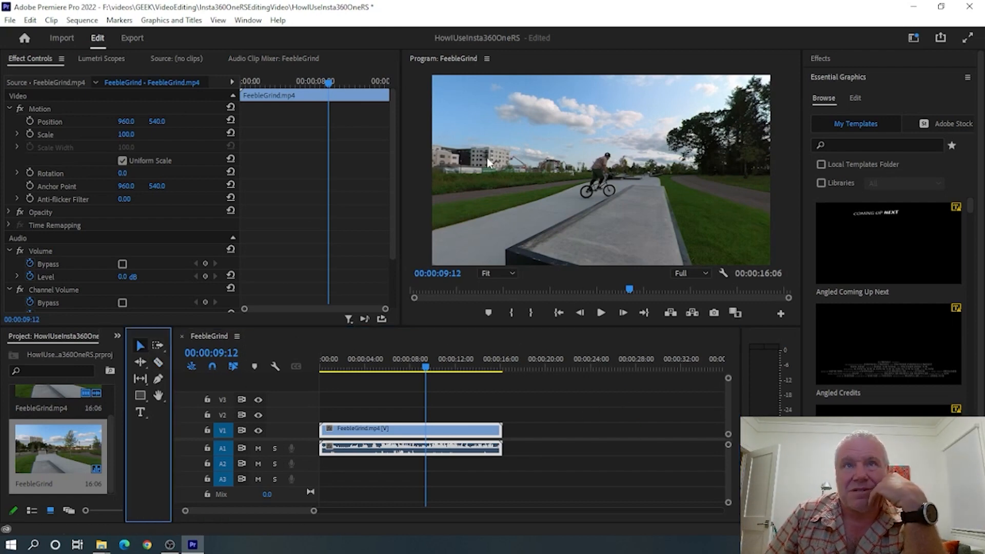